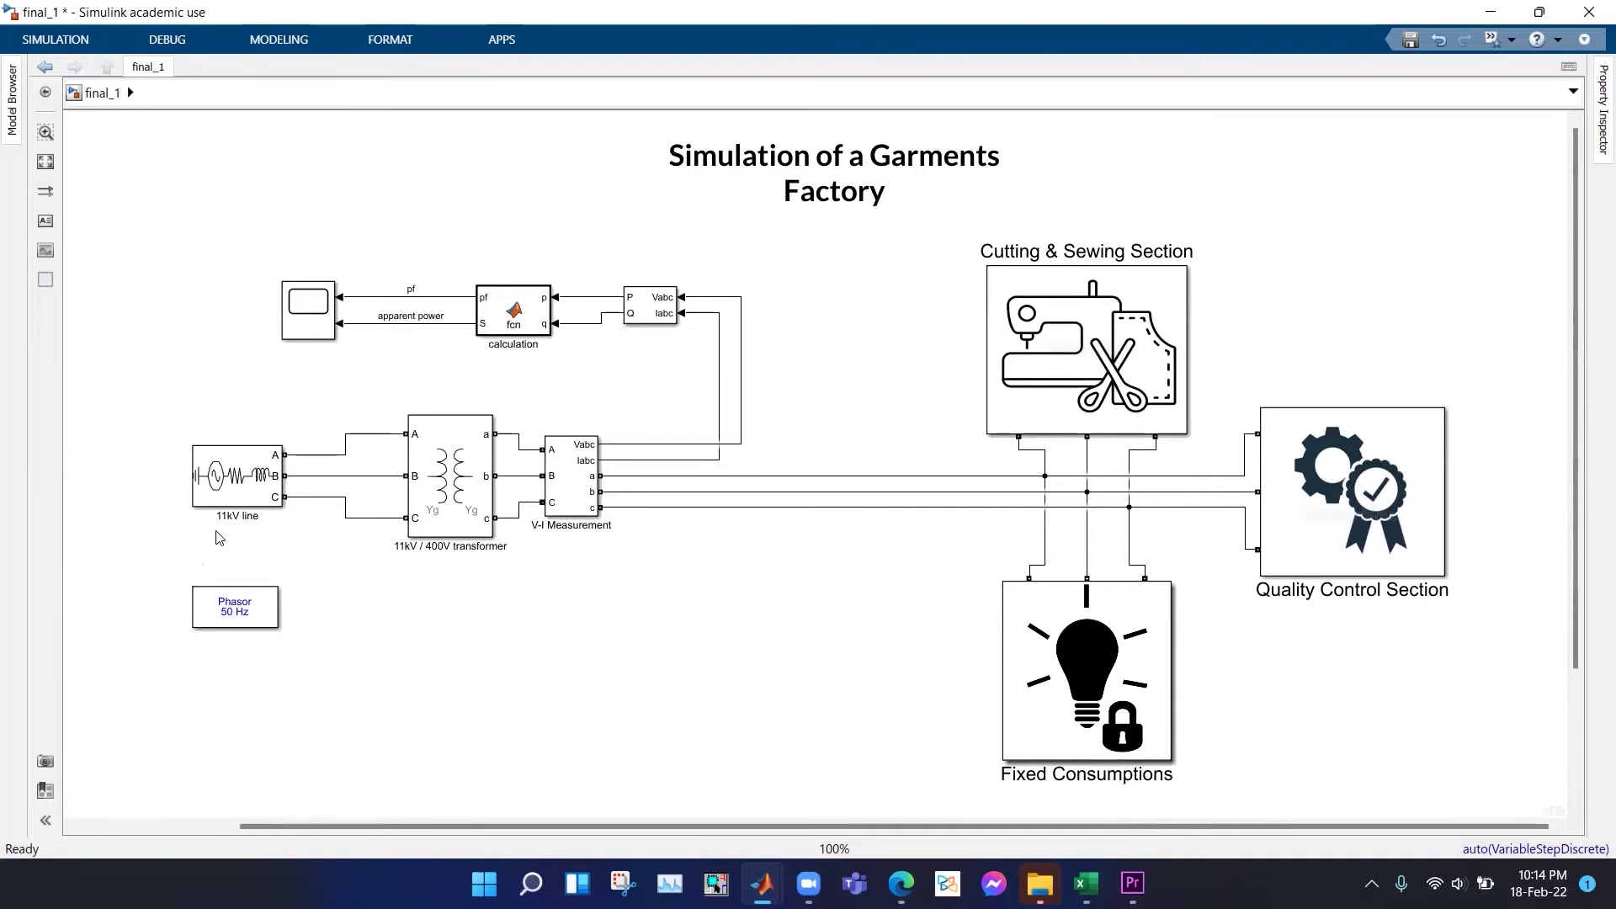
Step: Scroll around the top-level factory model and briefly select the Scope block
scroll(160, 505, up, 3)
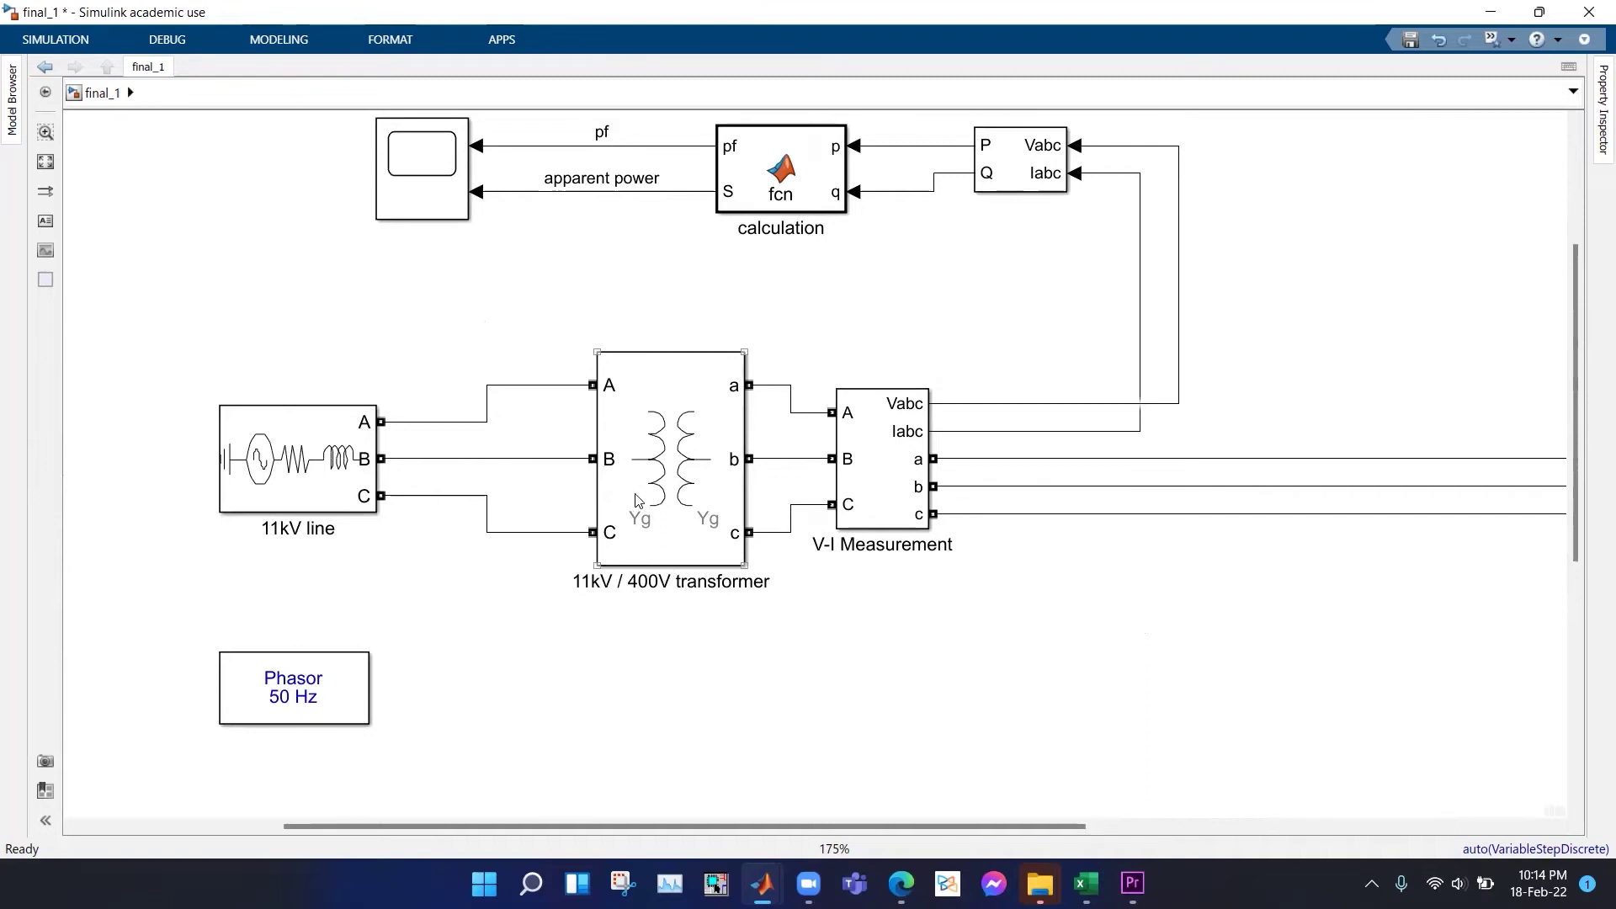
scroll(842, 547, right, 3)
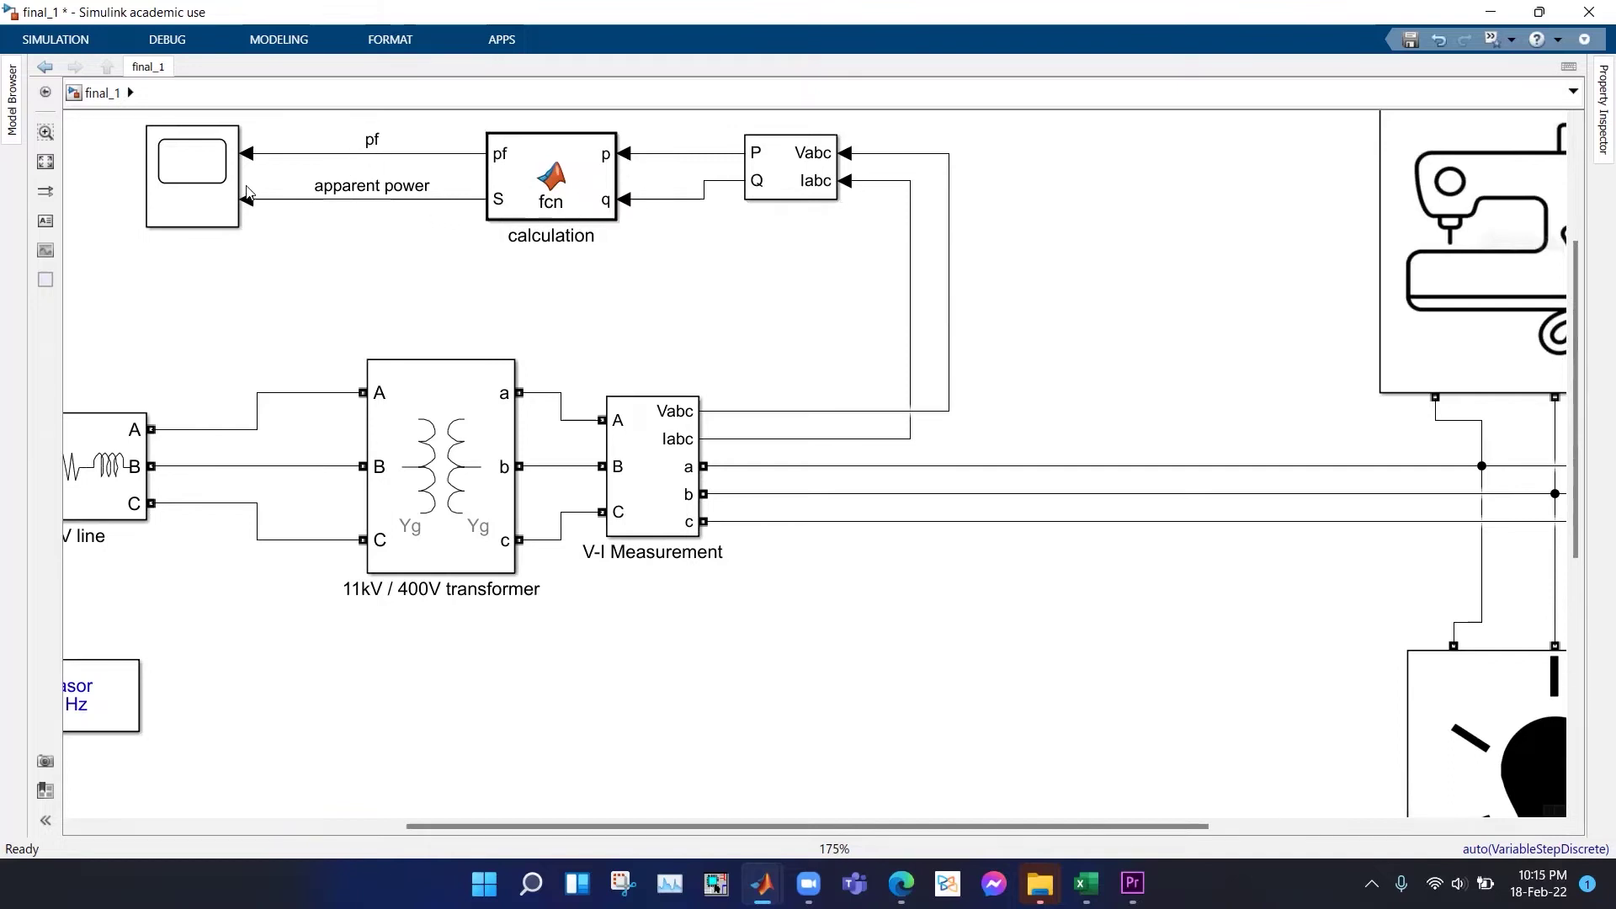
click(195, 206)
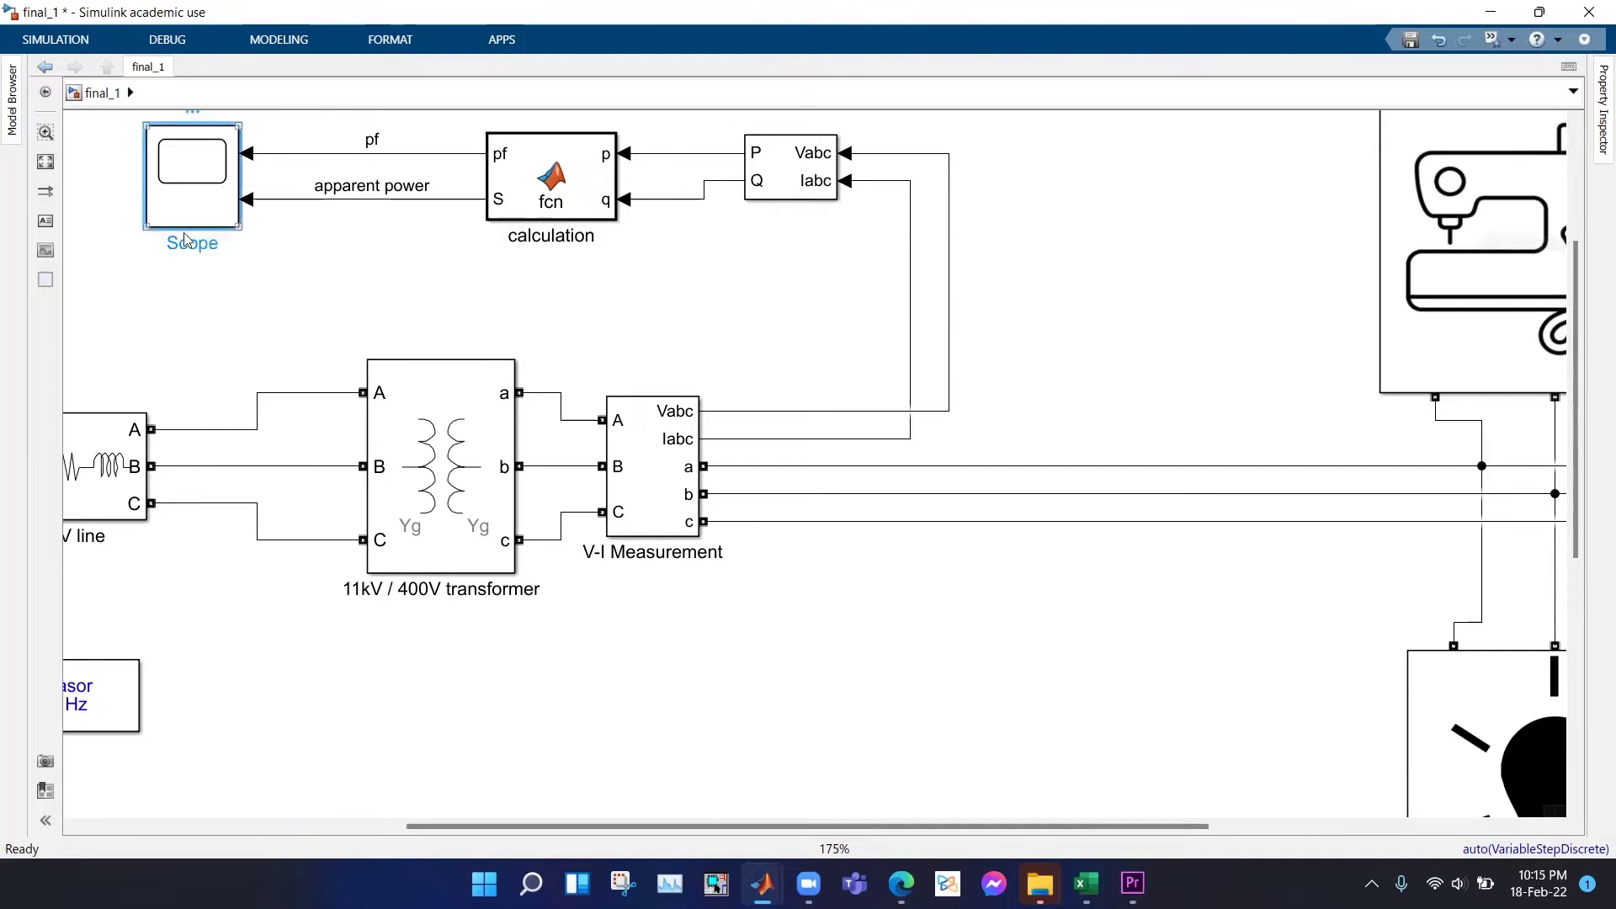
scroll(965, 444, down, 1)
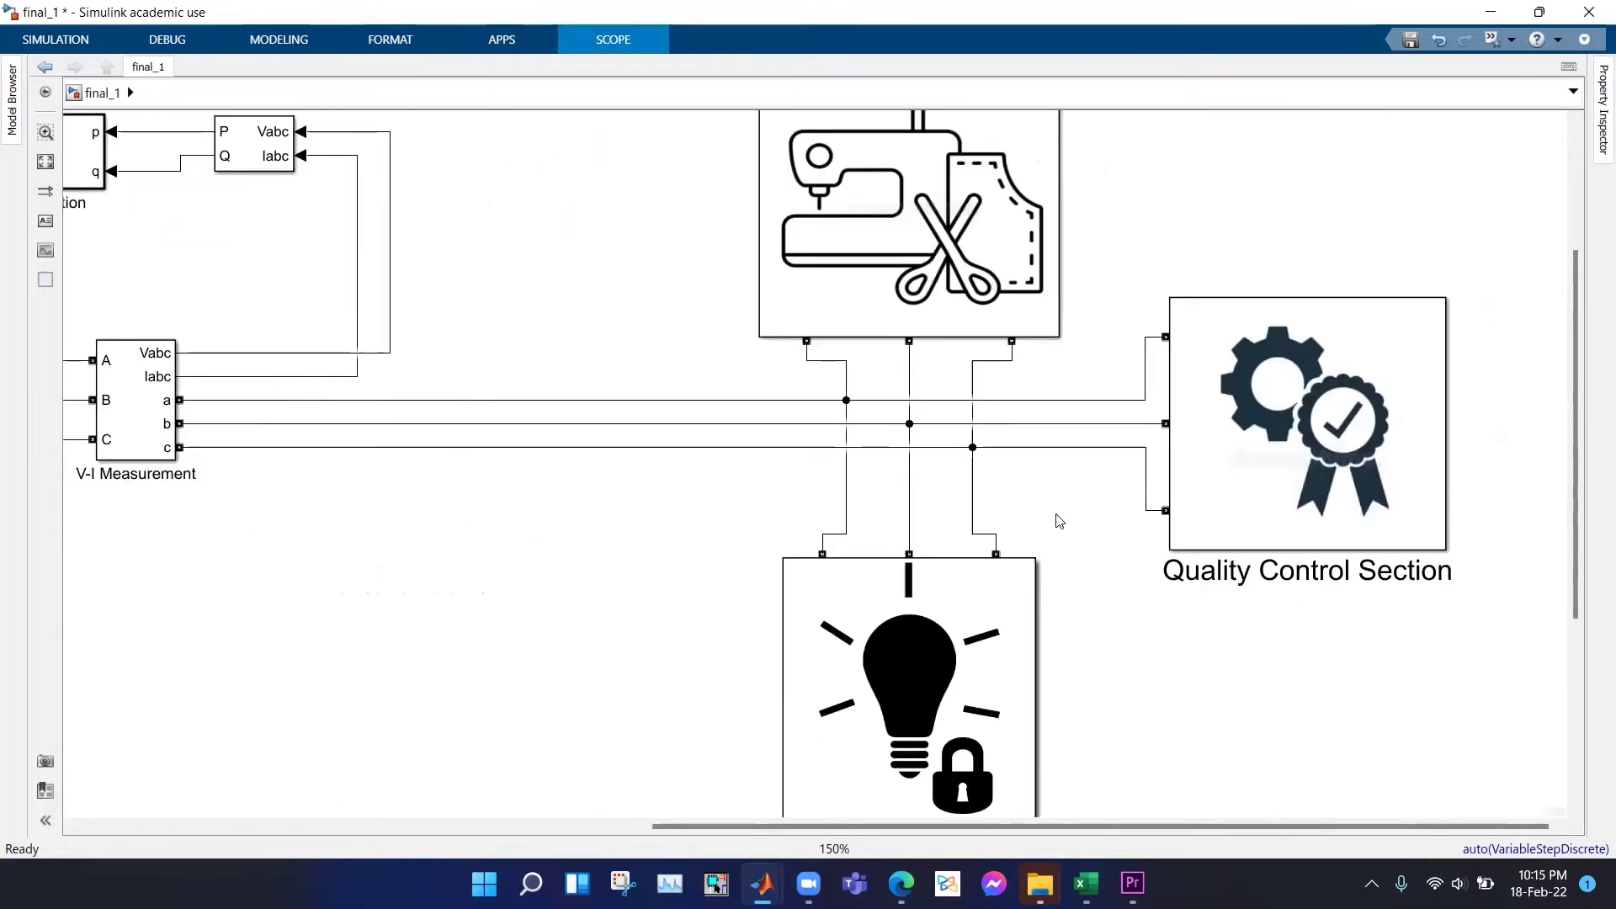
scroll(1059, 521, down, 2)
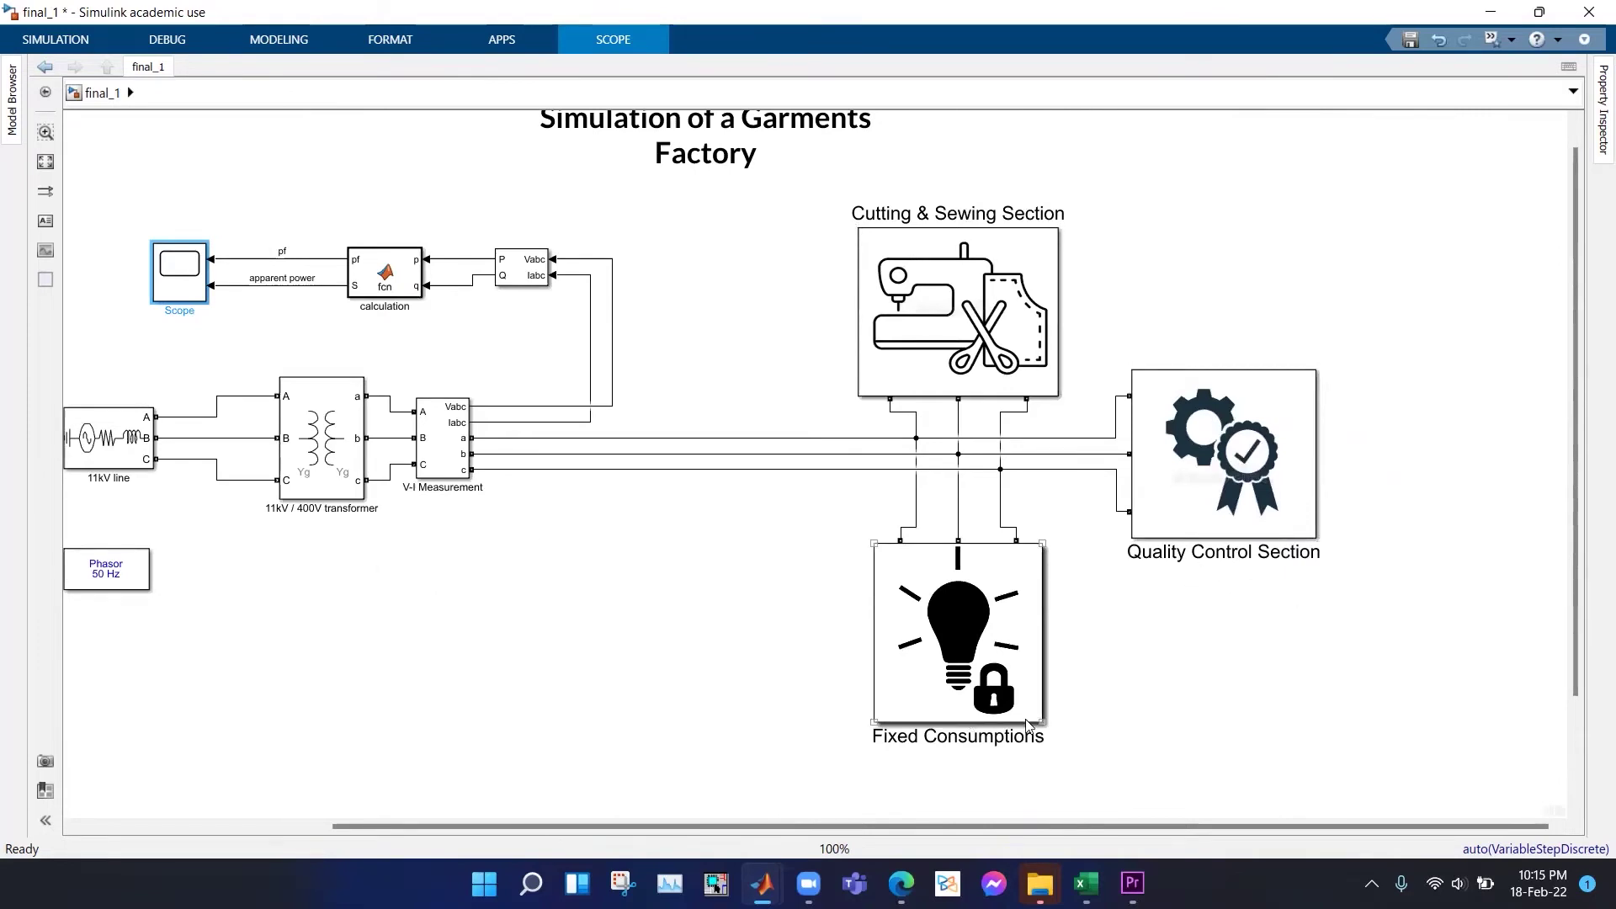
click(764, 418)
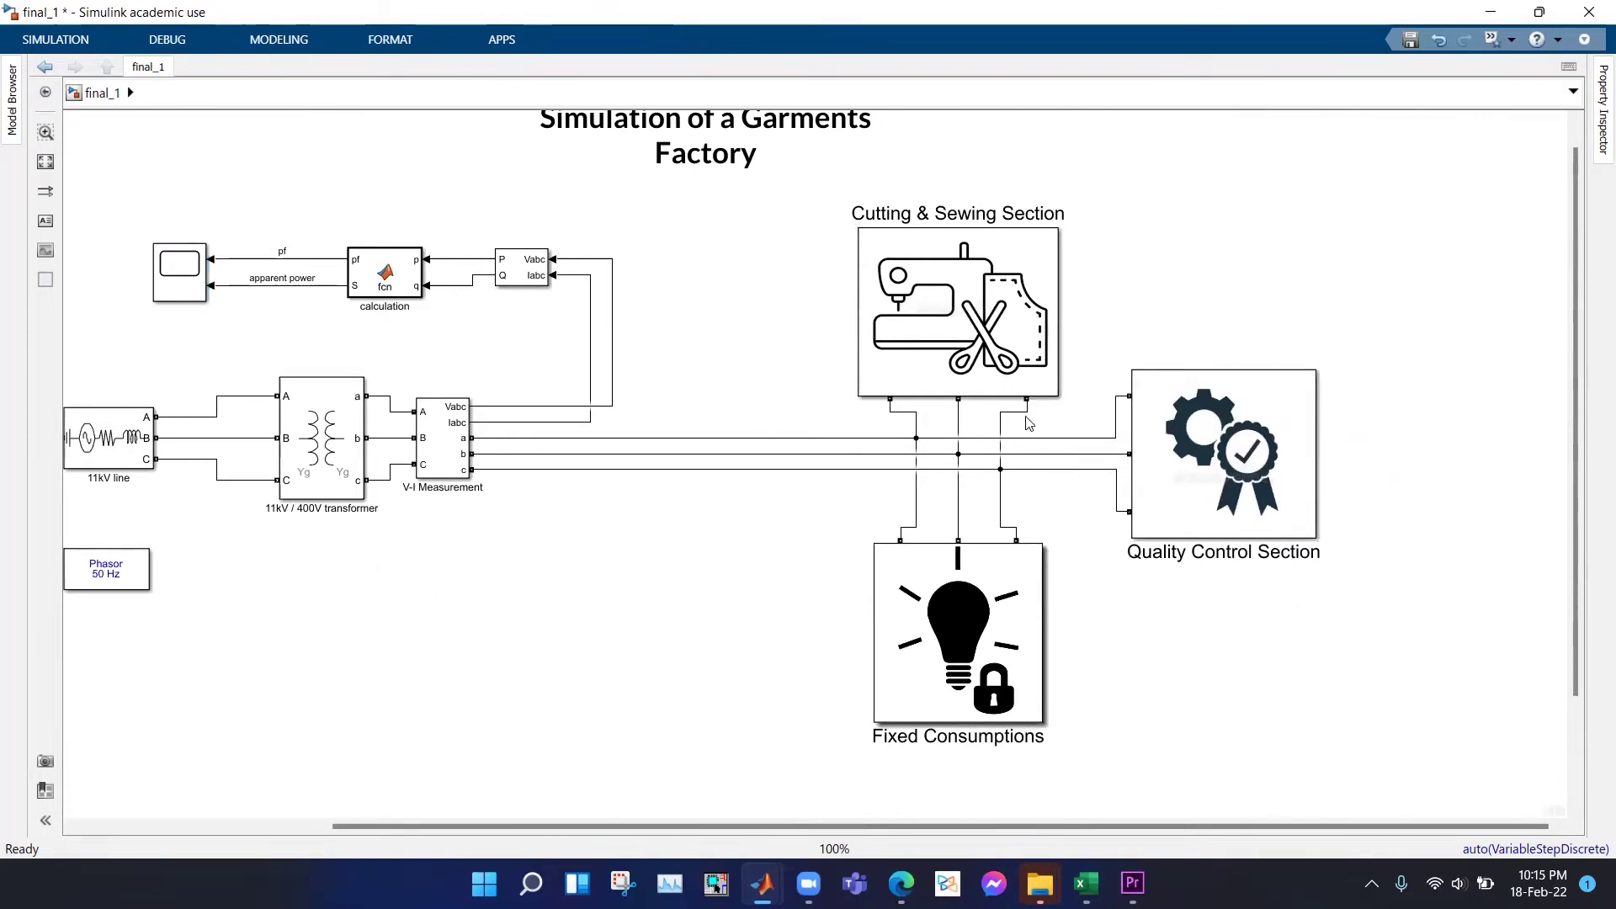
Step: Open the Cutting & Sewing Section subsystem to view its five machine loads
double_click(963, 345)
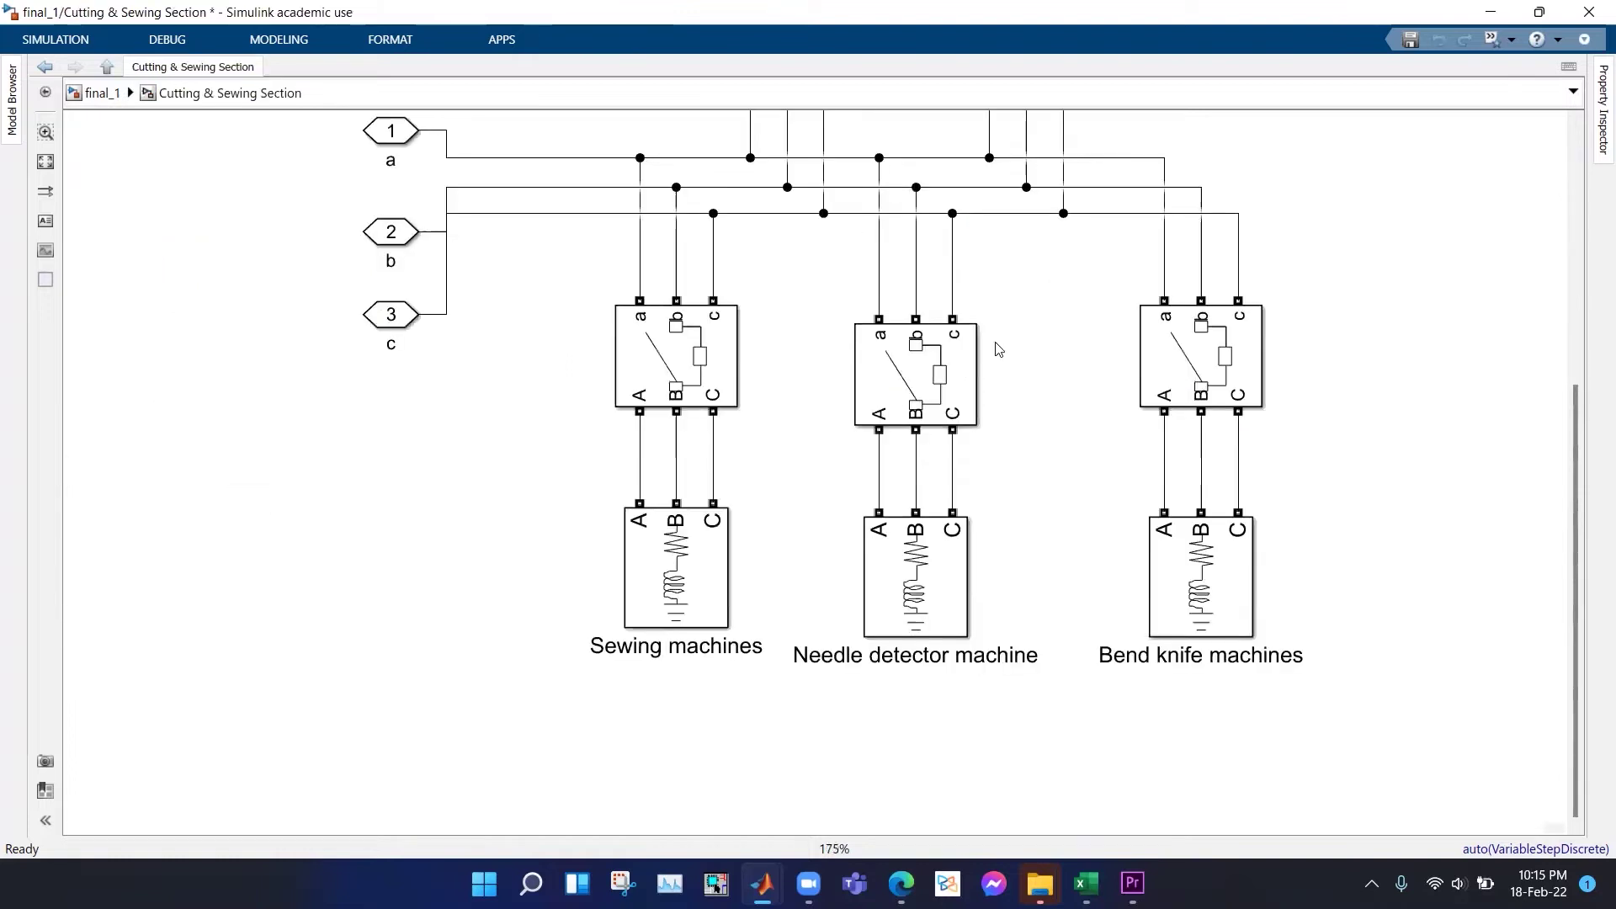
scroll(1022, 372, up, 3)
scroll(1021, 371, right, 2)
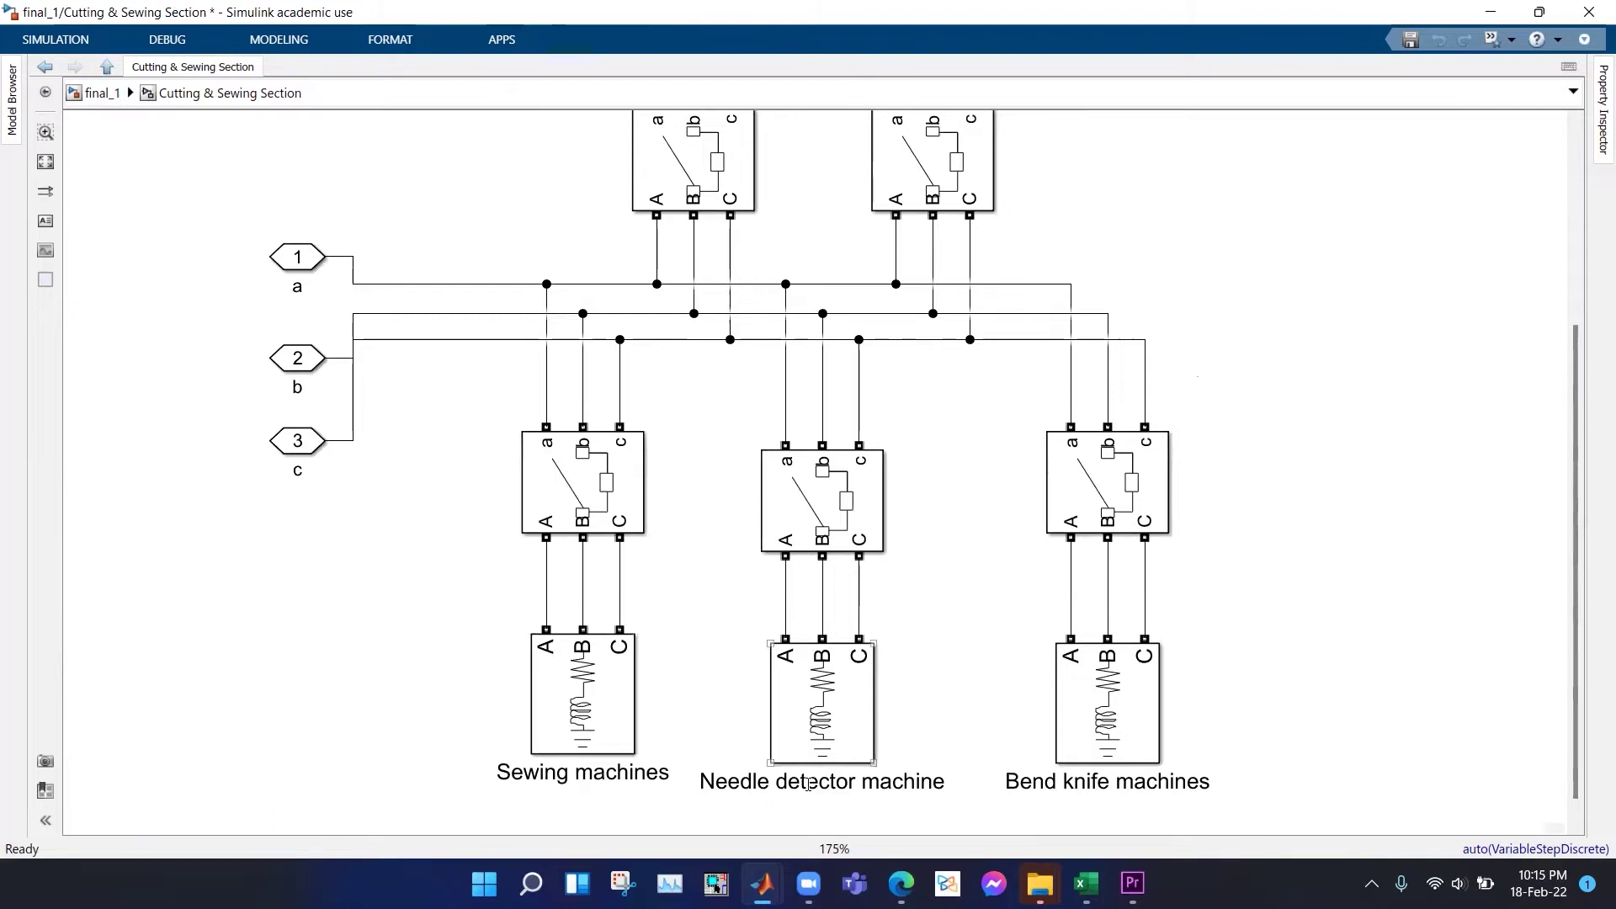
scroll(942, 502, up, 2)
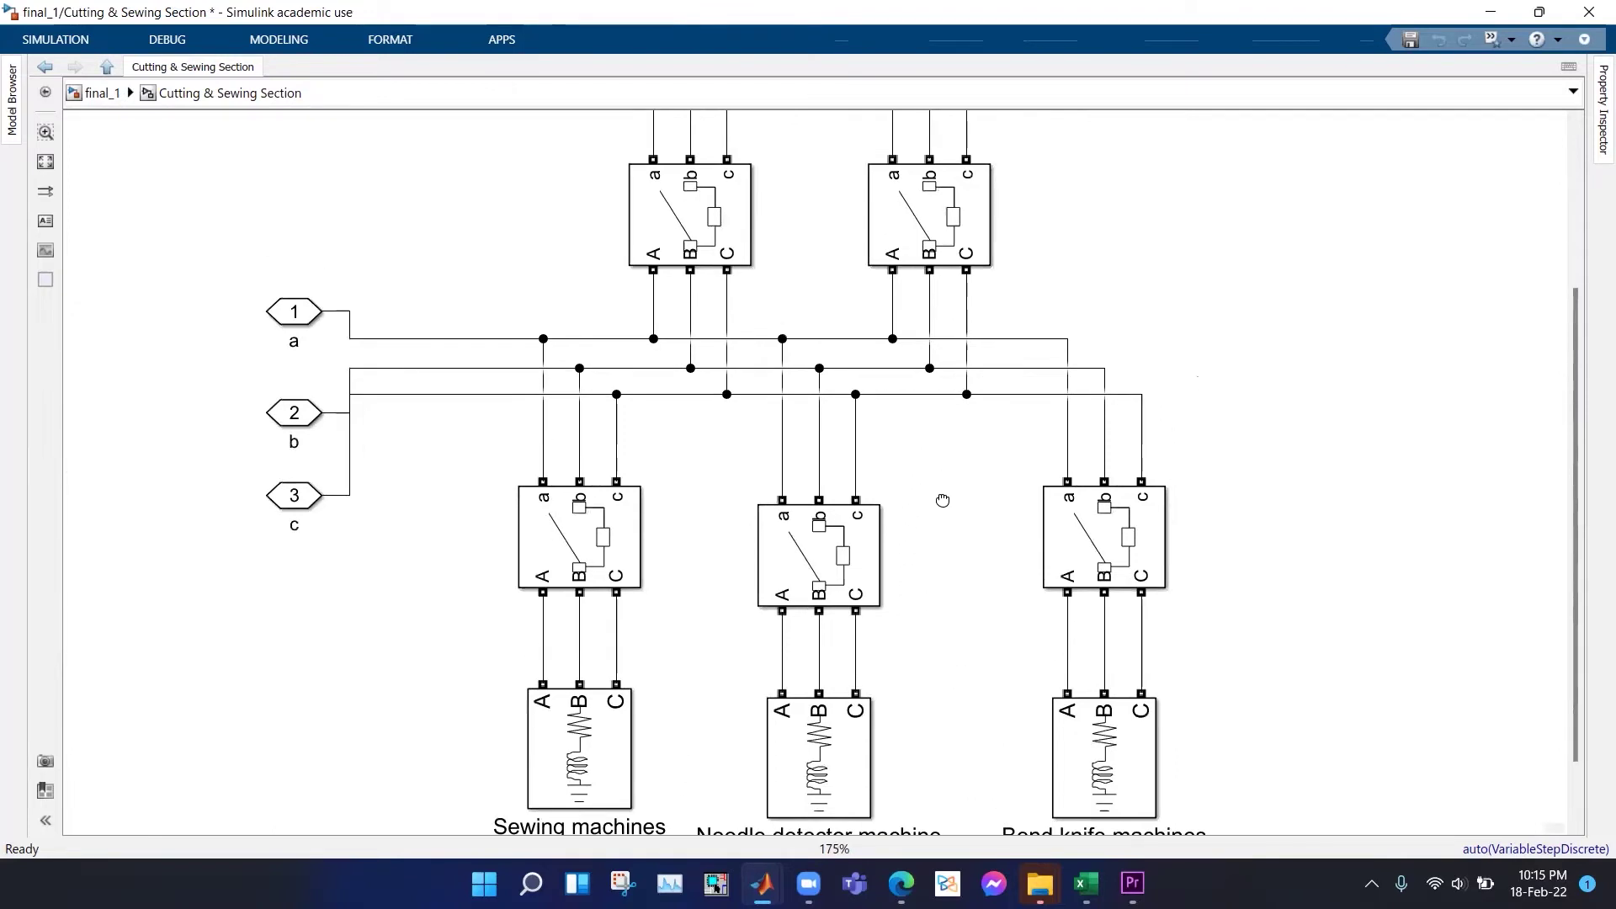
scroll(945, 509, down, 2)
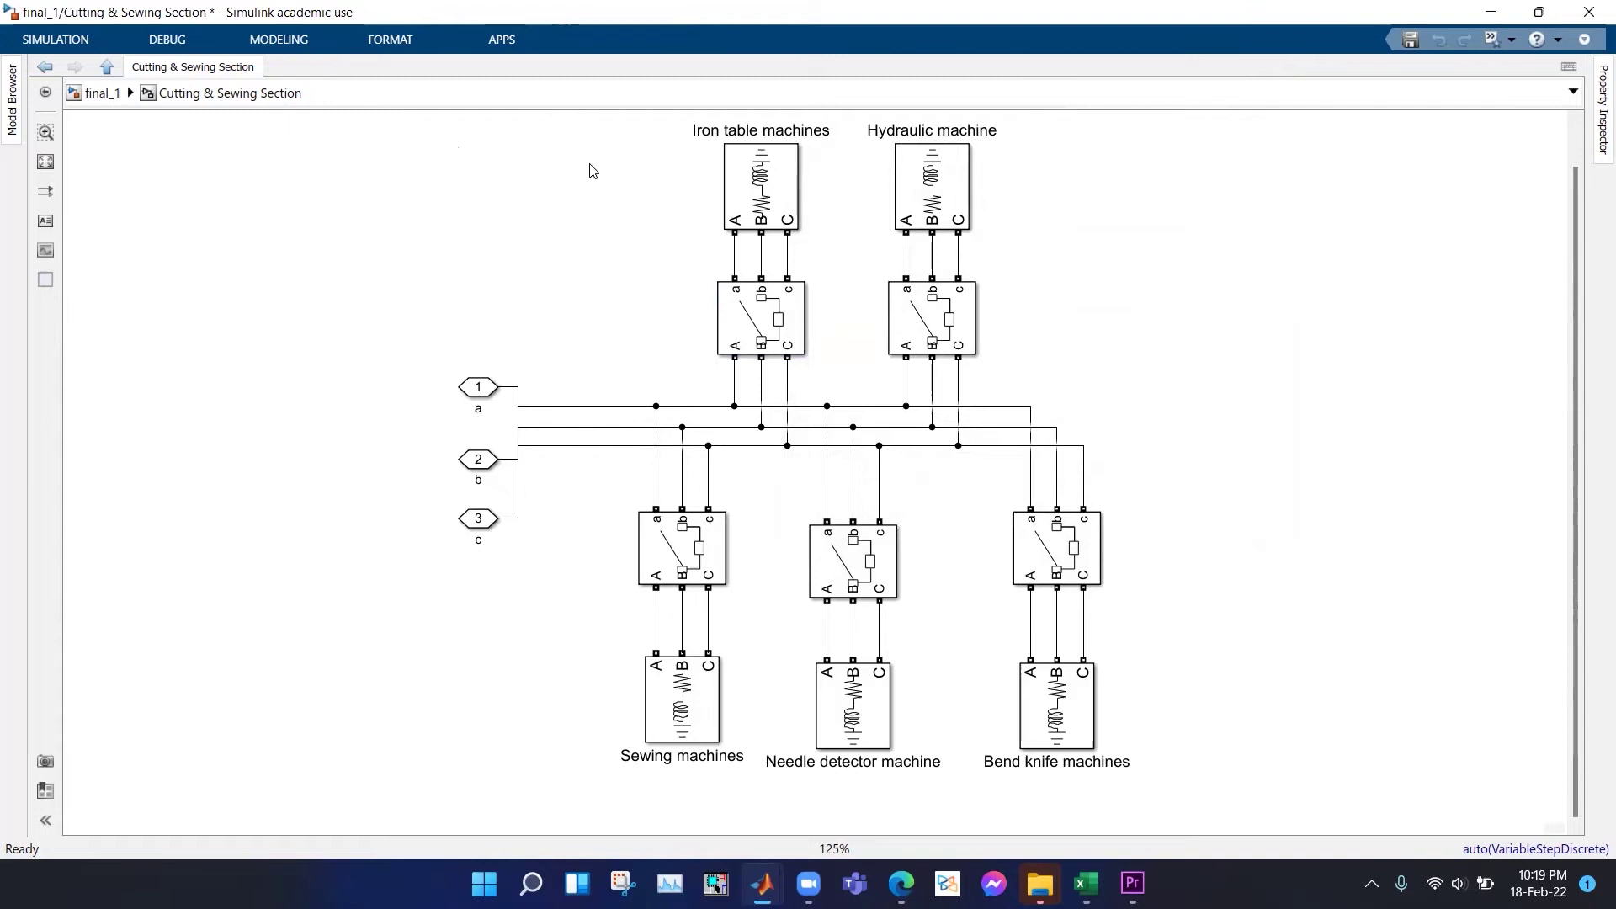
Step: Inspect the Iron table and Hydraulic machine breakers, opening the Iron table breaker's parameters
click(760, 340)
click(919, 341)
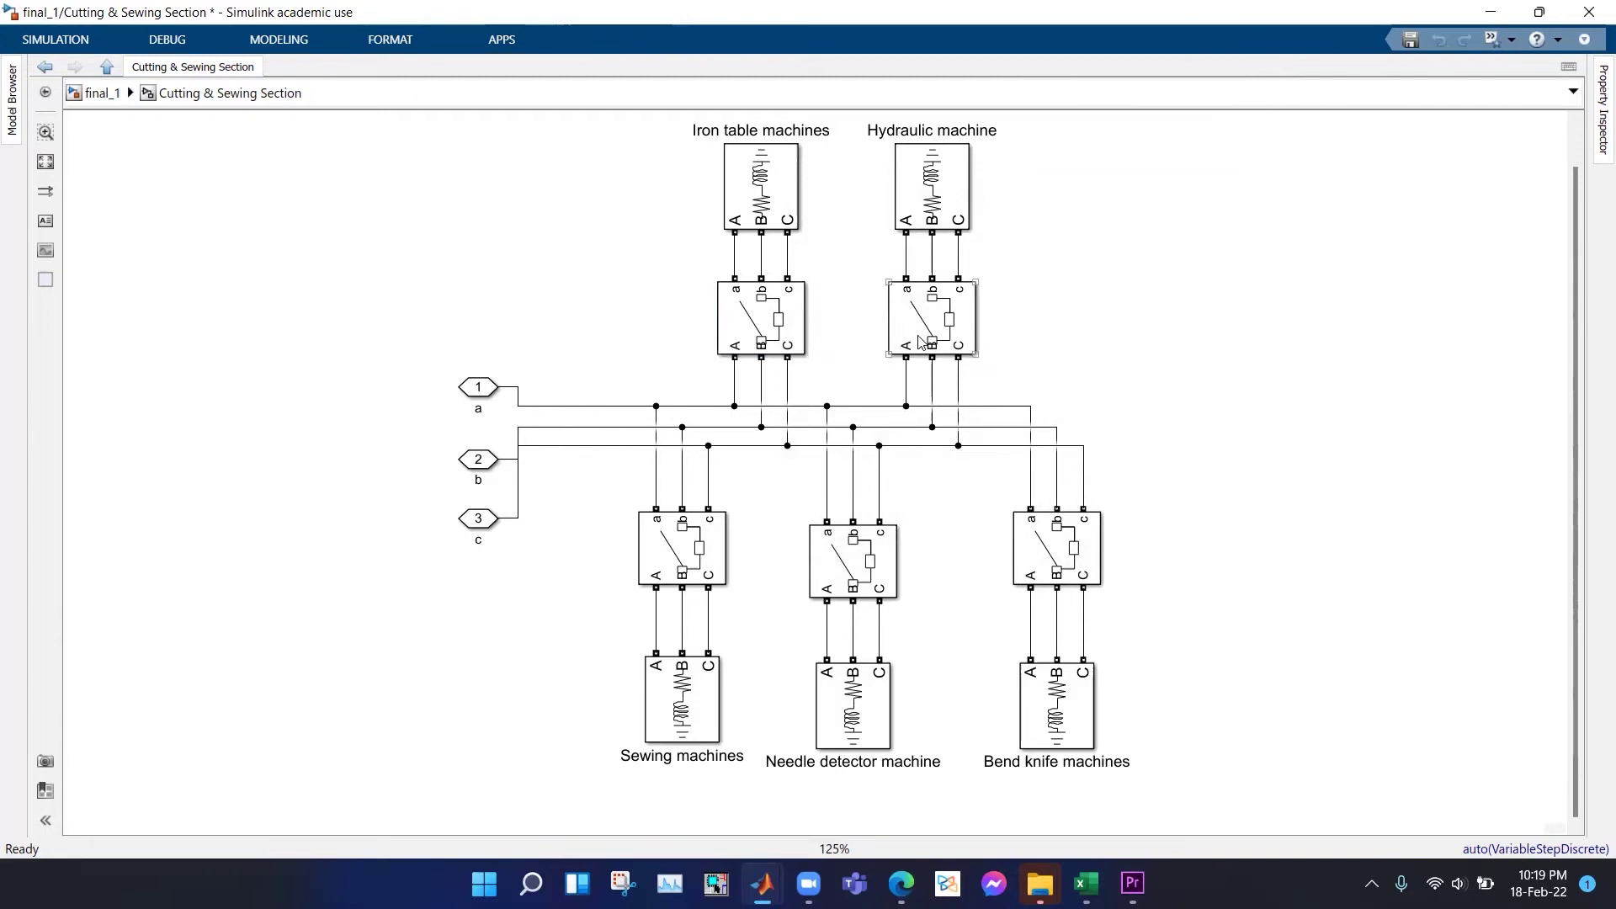
double_click(768, 341)
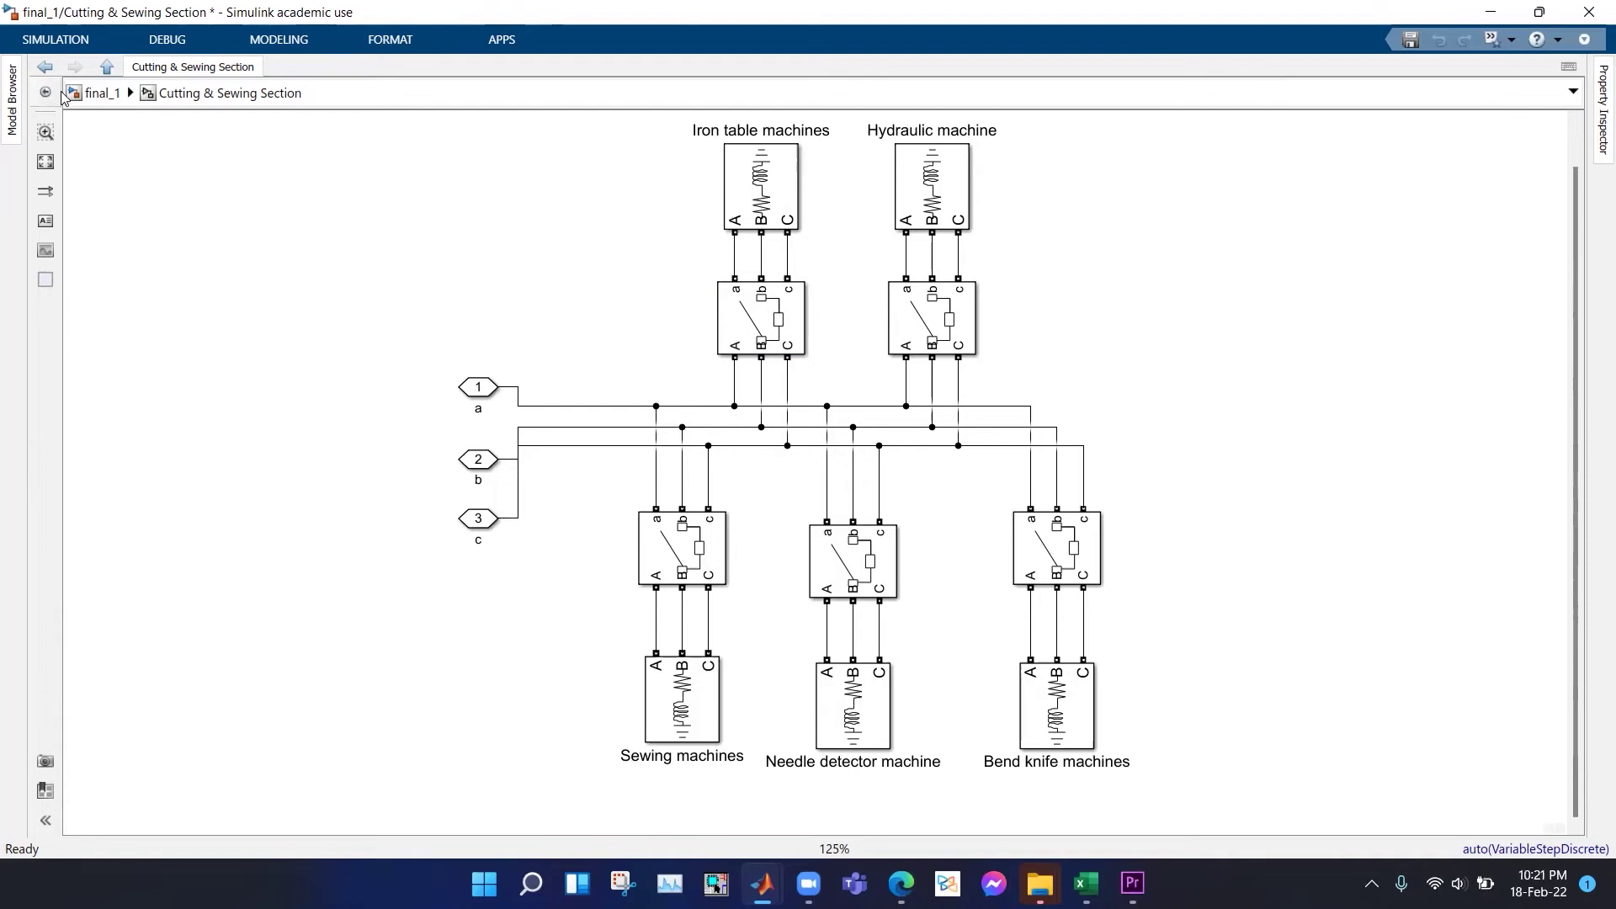
Step: Return to the top level and inspect the Quality Control Section subsystem
click(99, 93)
click(1227, 492)
double_click(1227, 493)
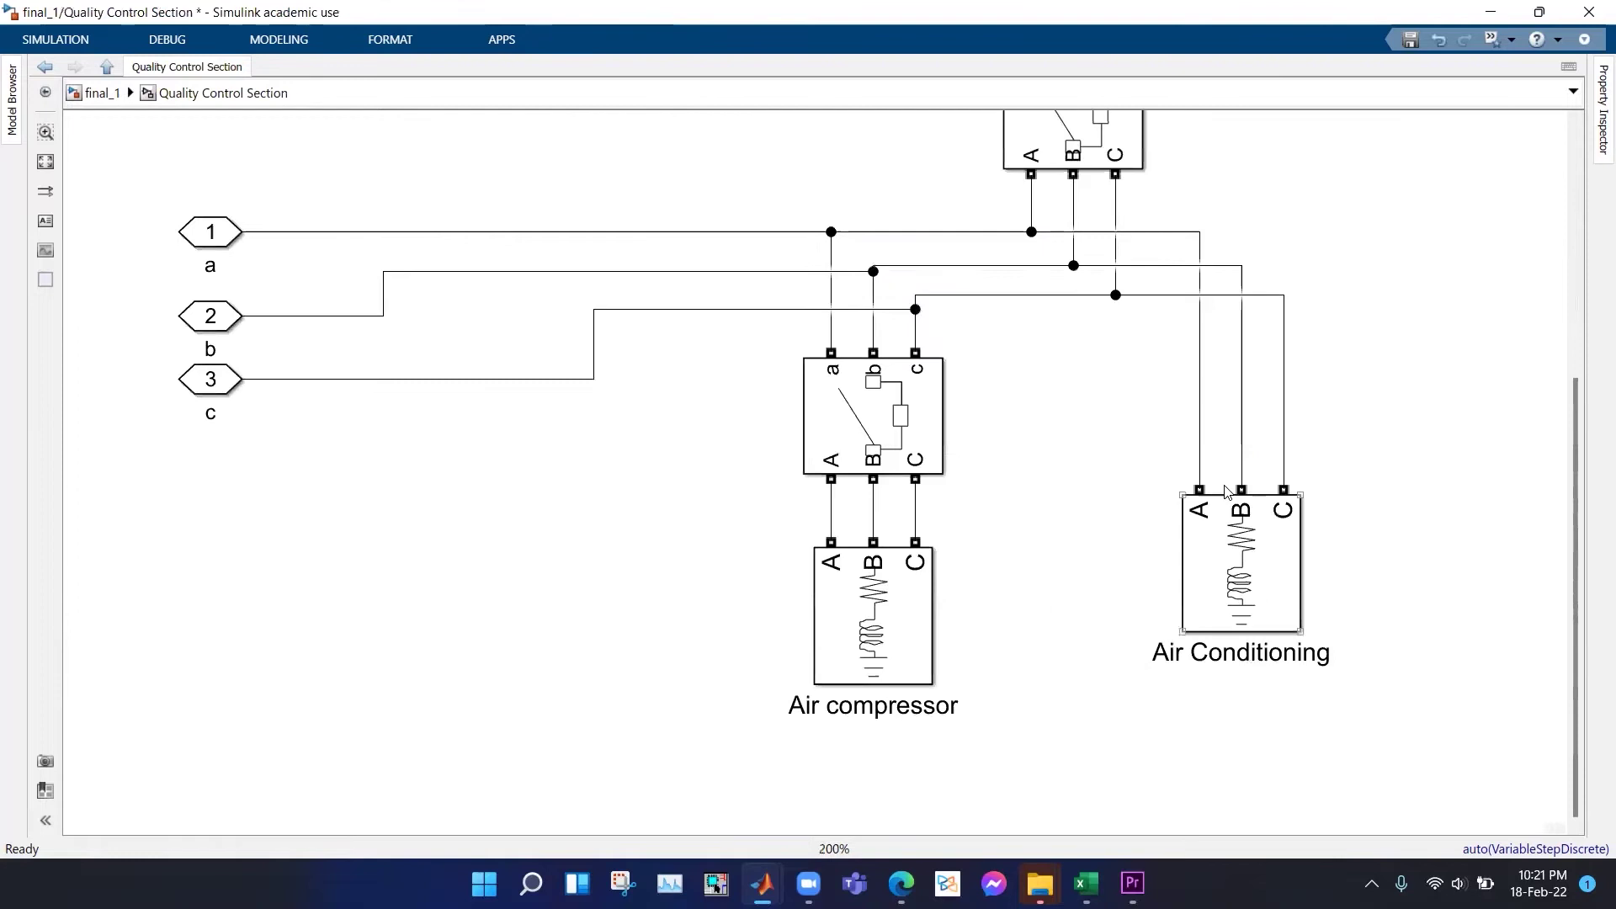
scroll(780, 332, down, 3)
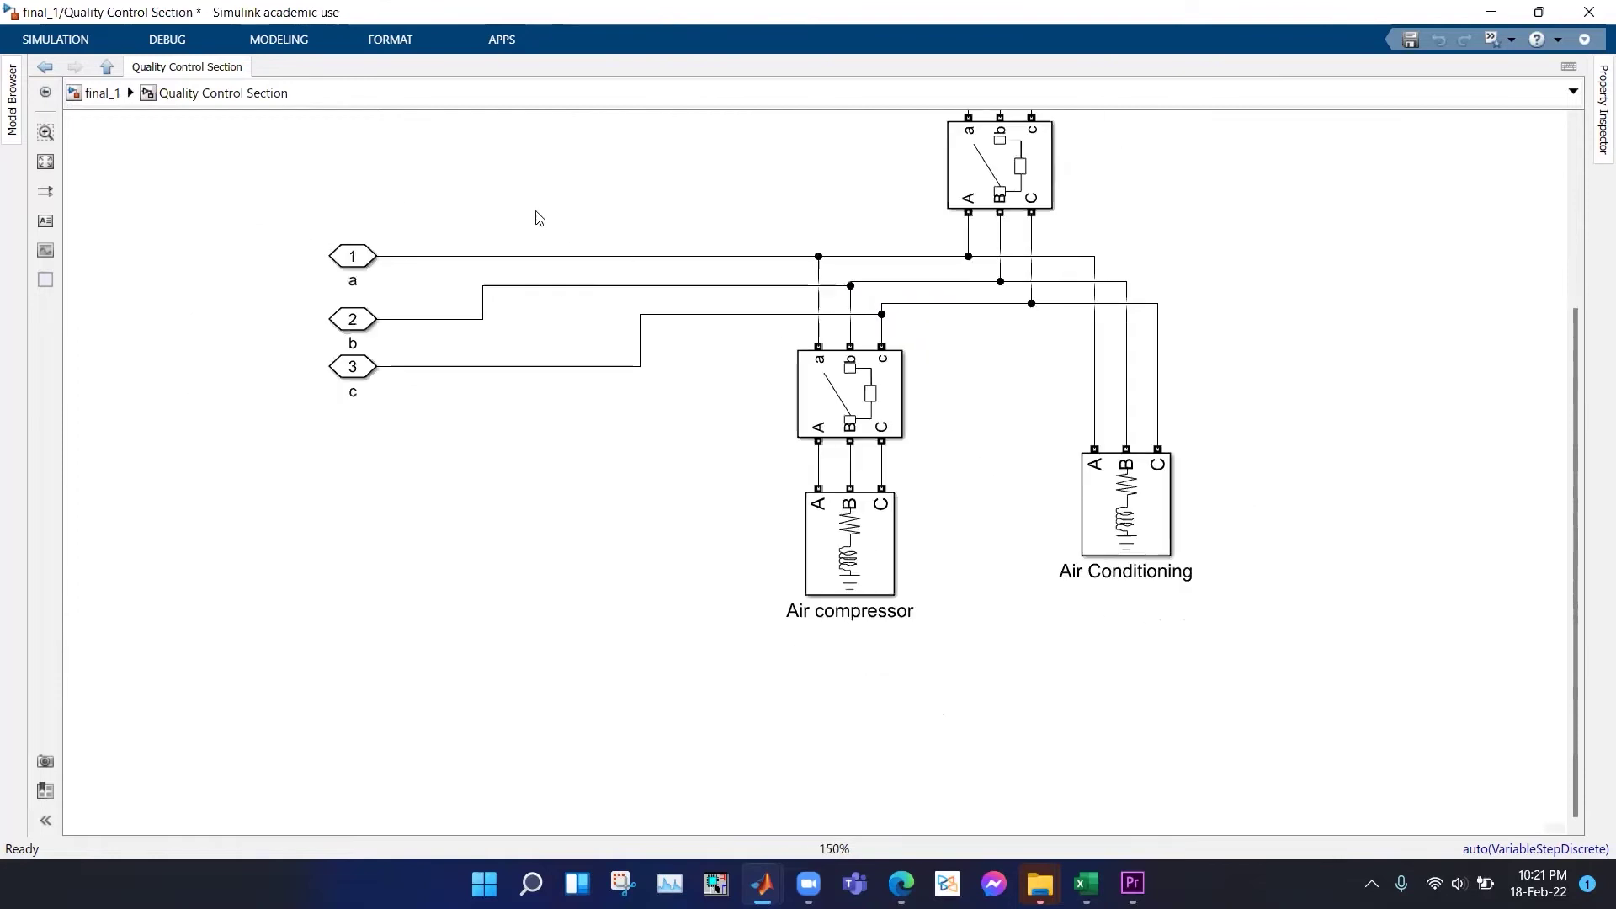
Step: Go back to the top level and inspect the Fixed Consumptions subsystem
click(102, 93)
double_click(1034, 552)
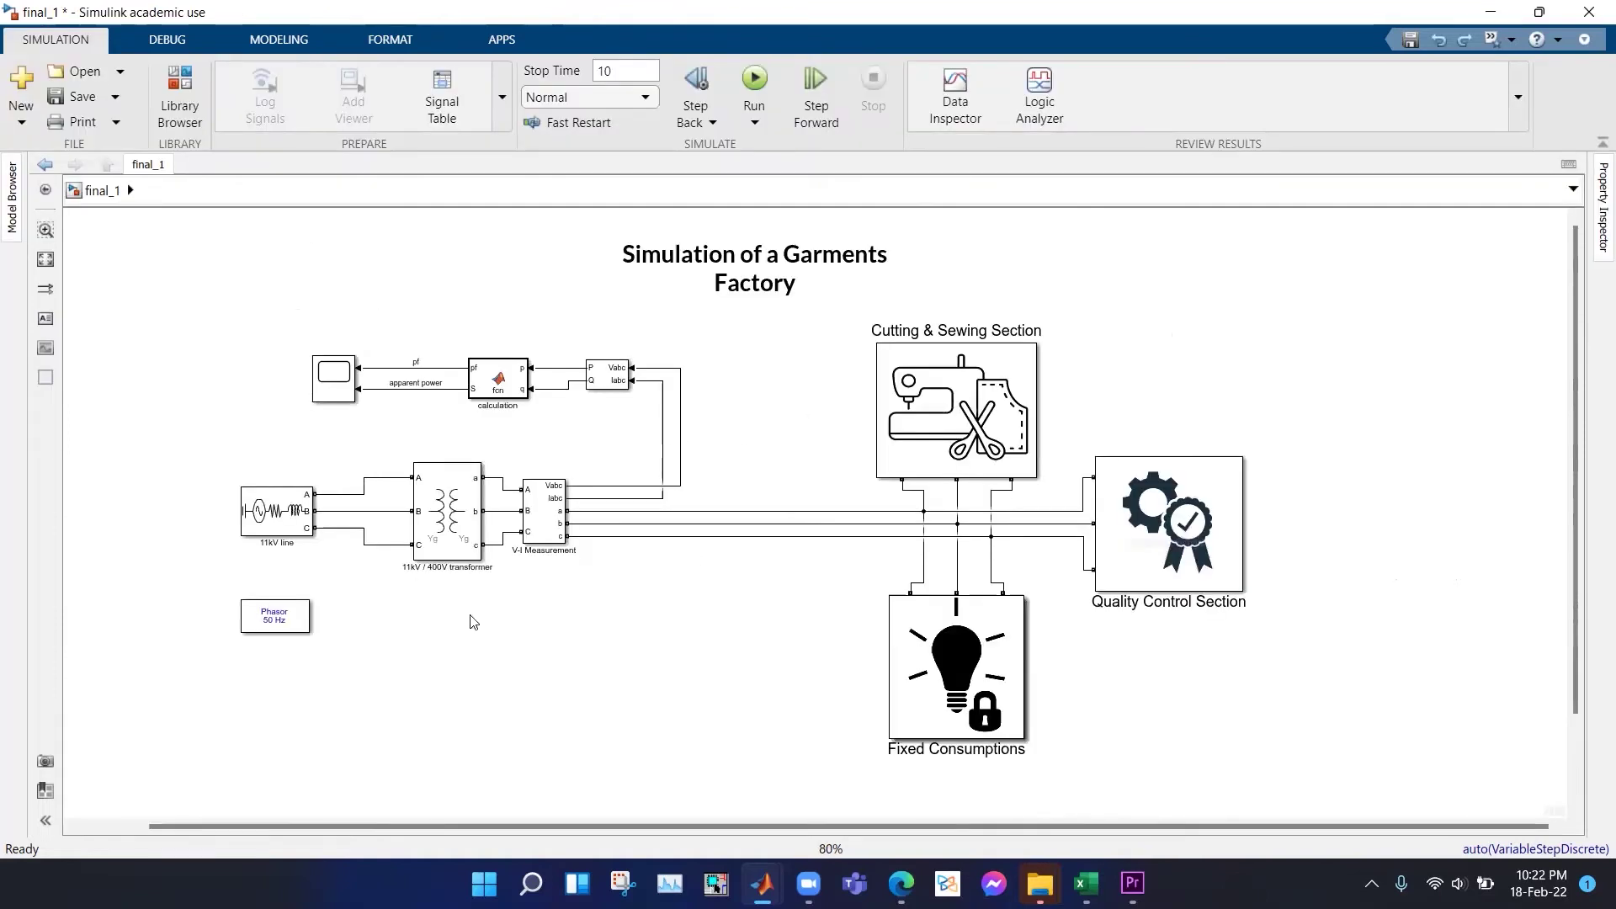
scroll(401, 383, up, 2)
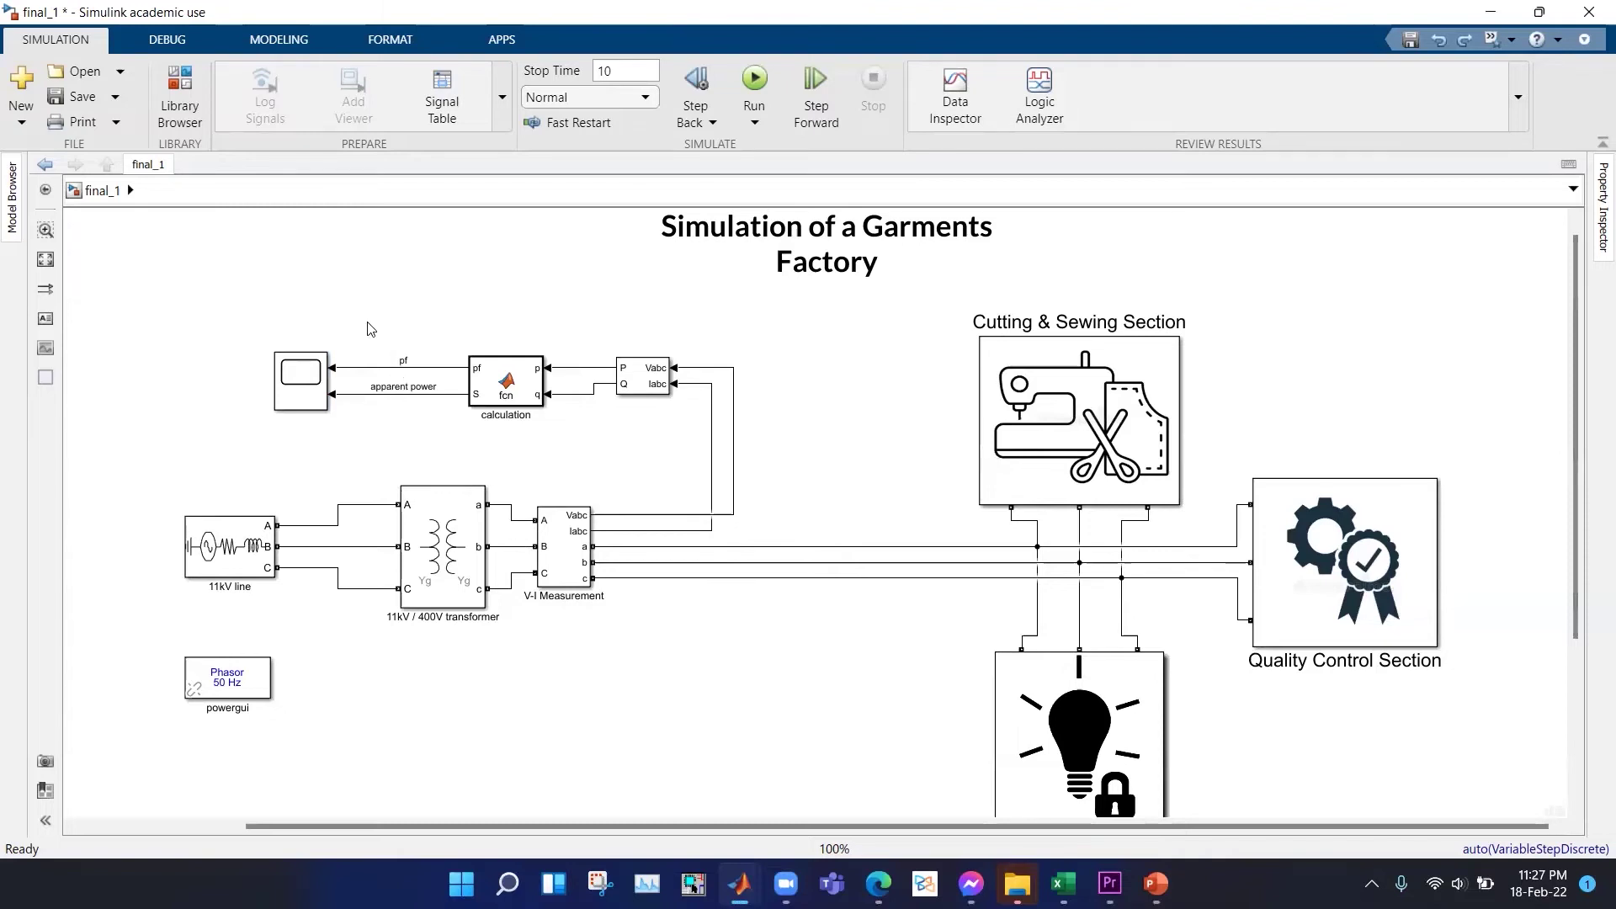
Step: Run the factory simulation and view the Scope's pf and apparent power plots over 10 s
click(754, 76)
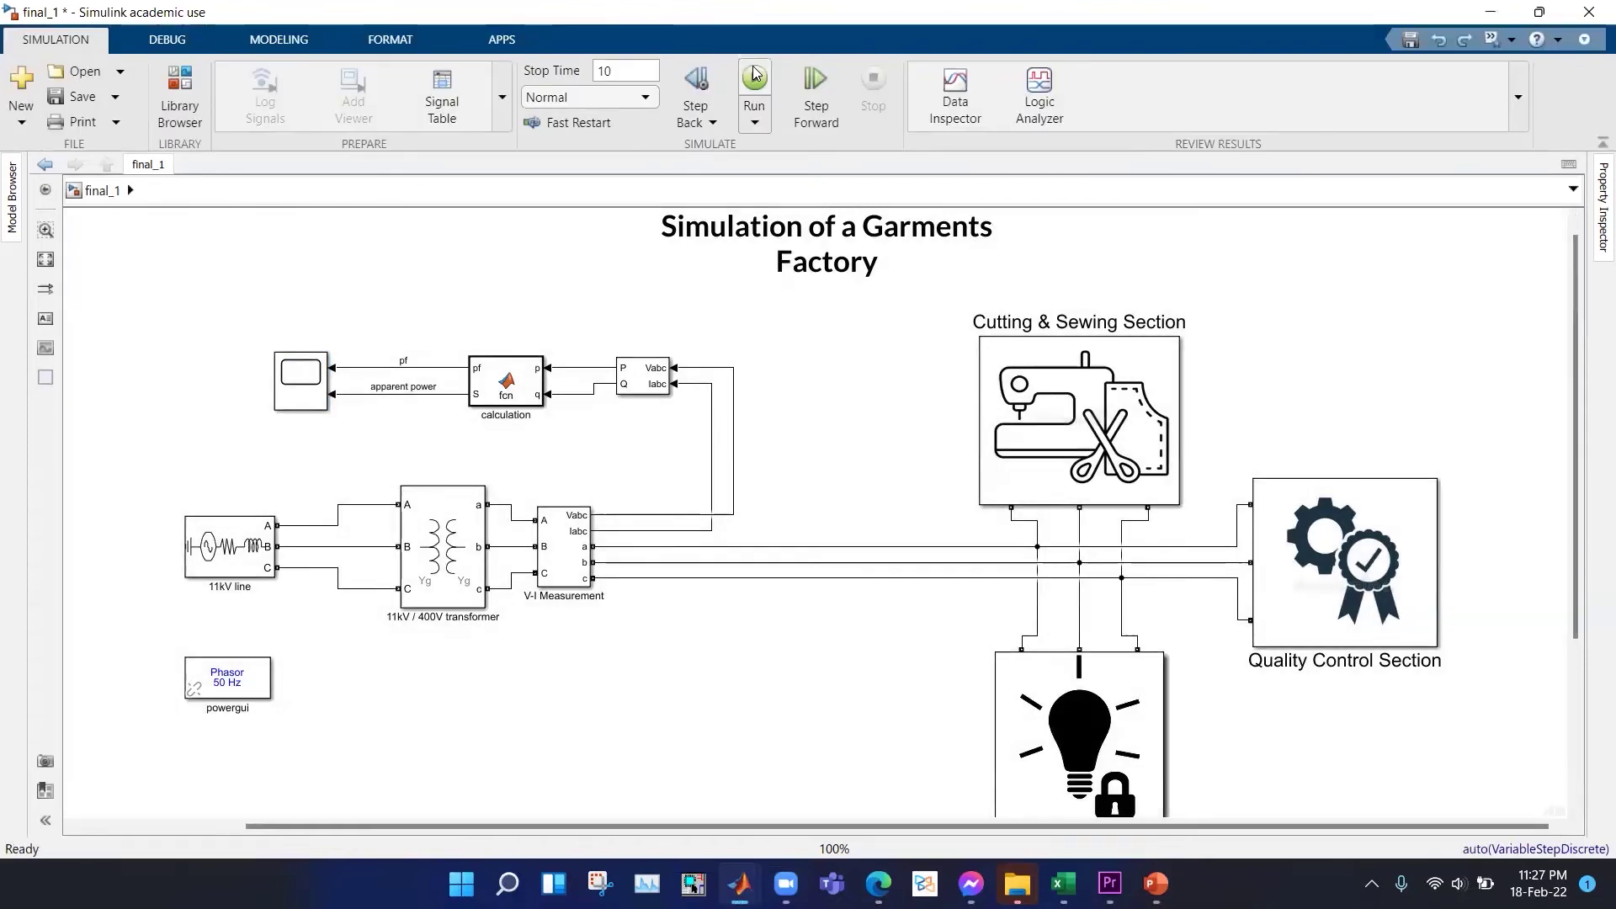
click(307, 396)
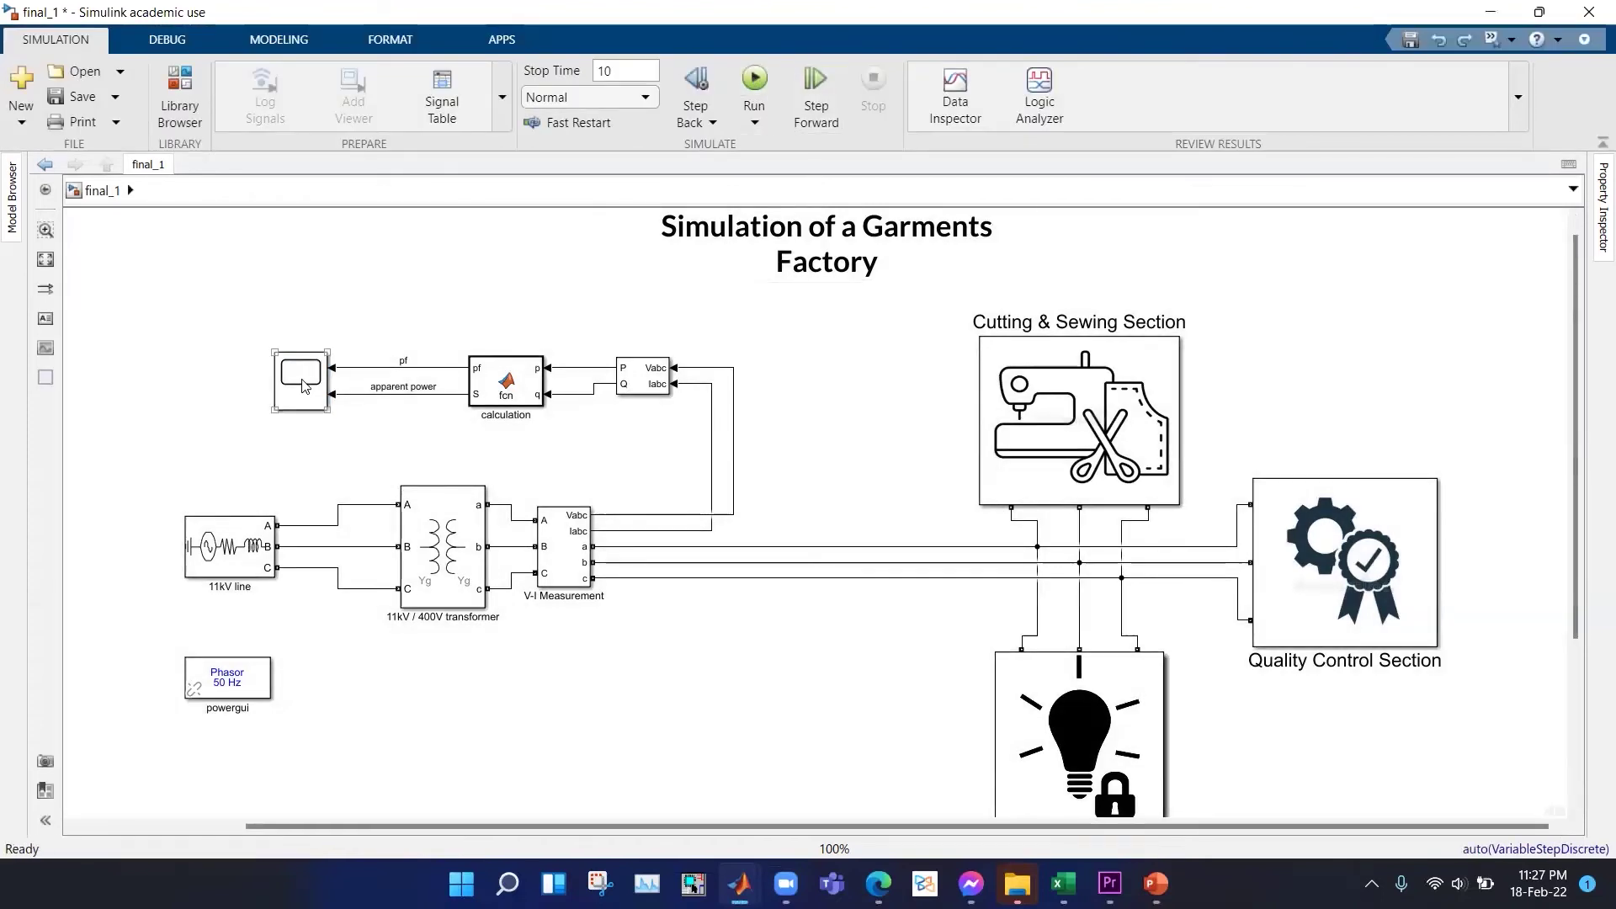
double_click(305, 388)
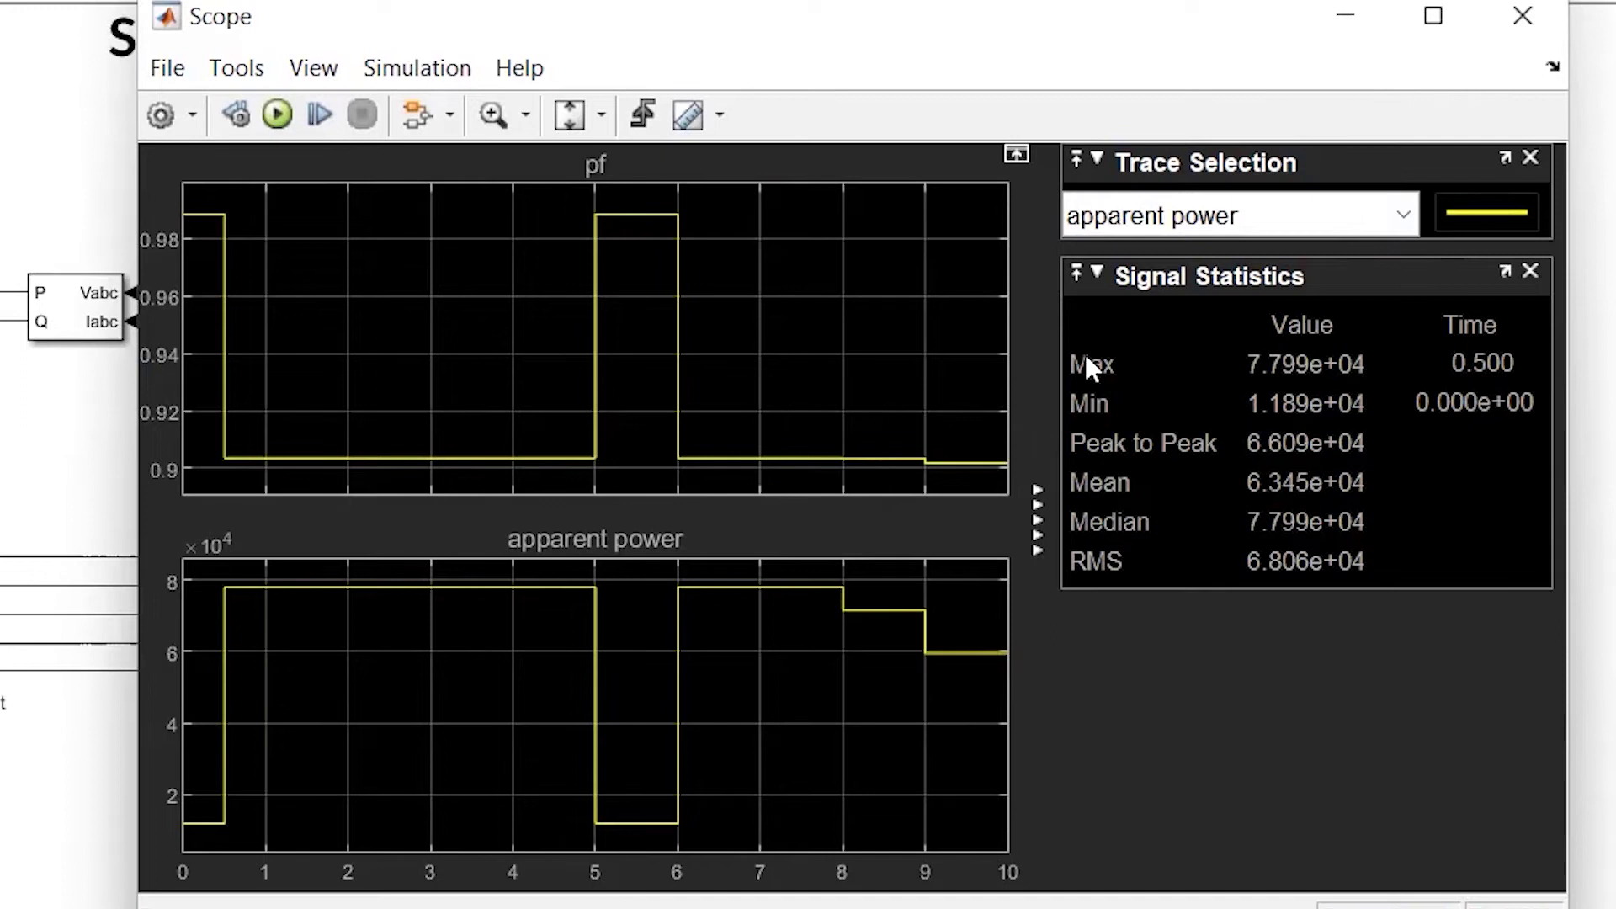
Step: Select the pf trace for the Scope's statistics
click(1410, 220)
click(1340, 254)
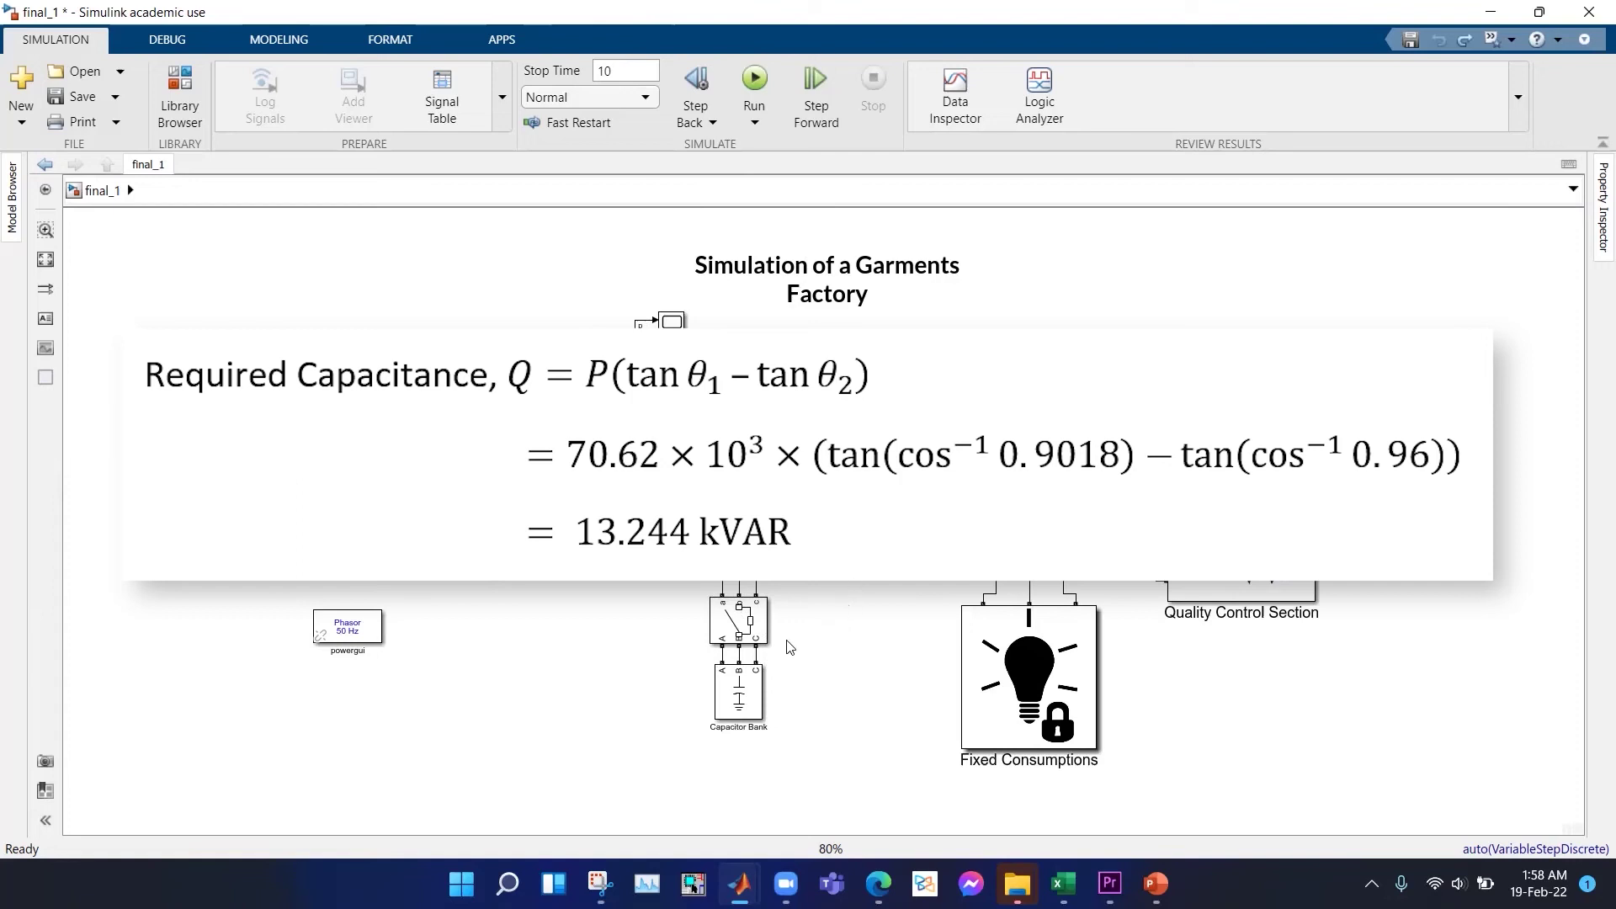
Step: Set the Capacitor Bank's capacitive reactive power Qc to 20e3 var and confirm
click(764, 623)
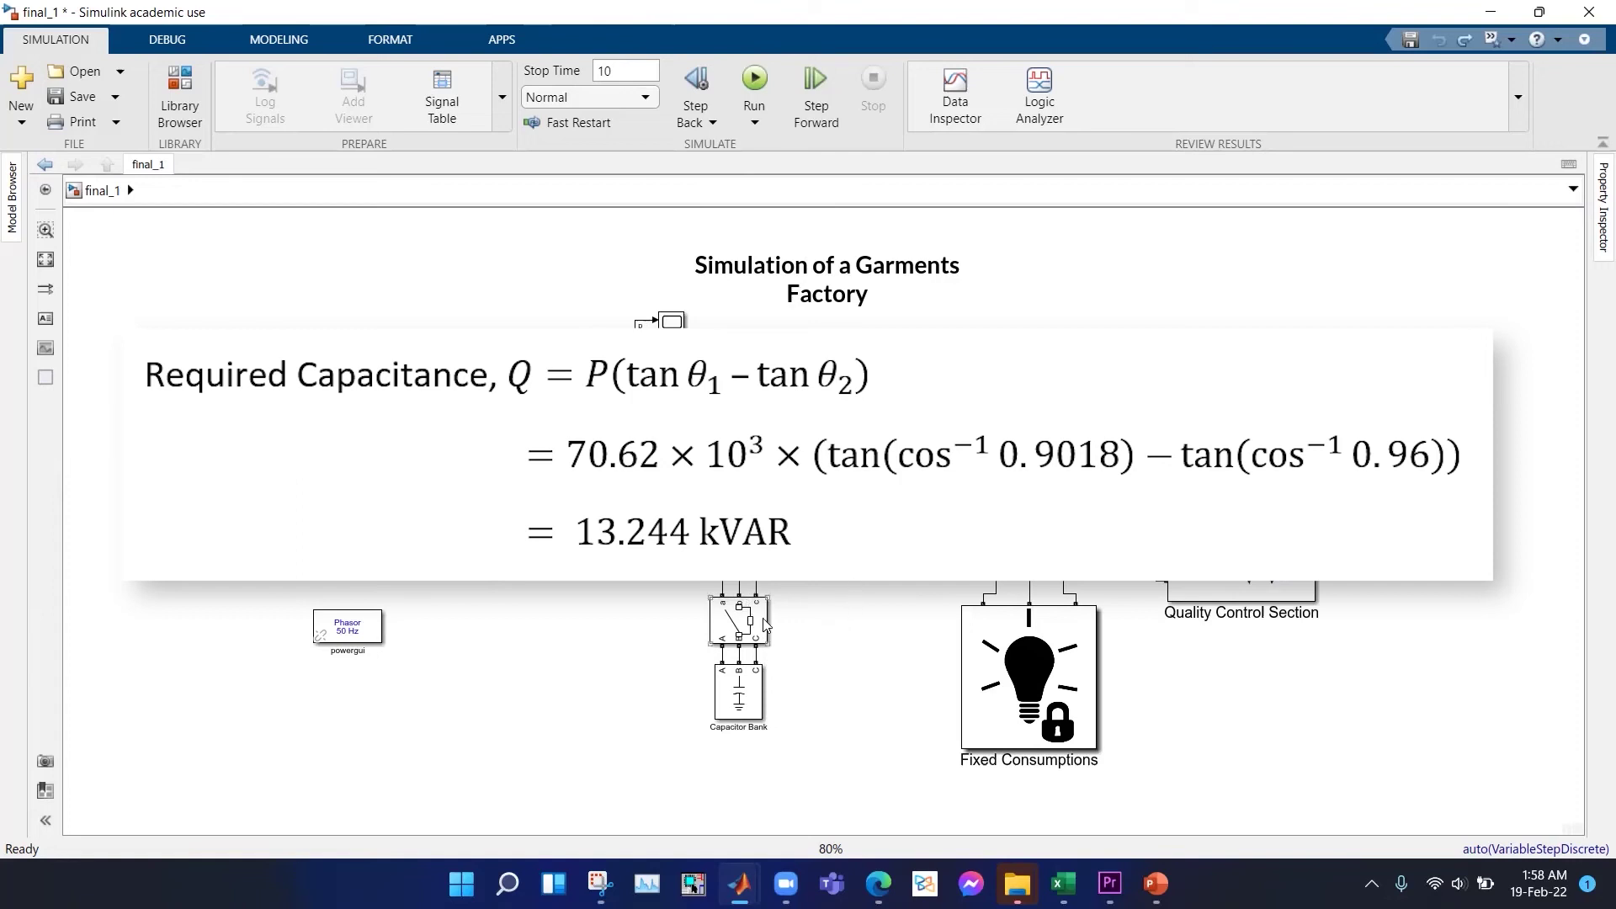
click(692, 601)
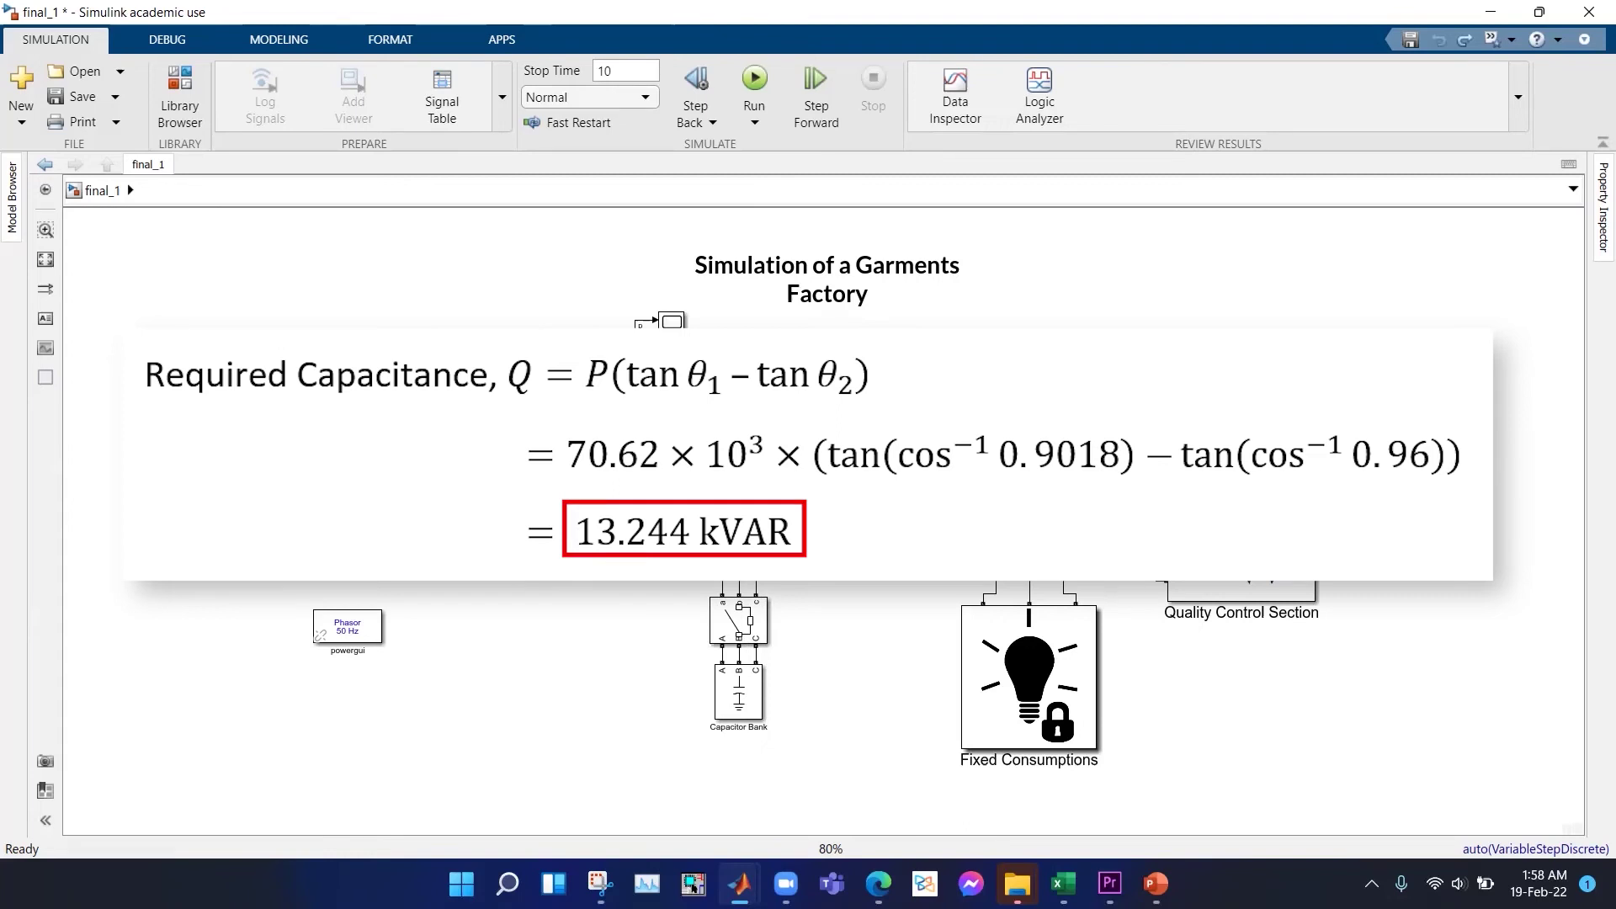
click(737, 695)
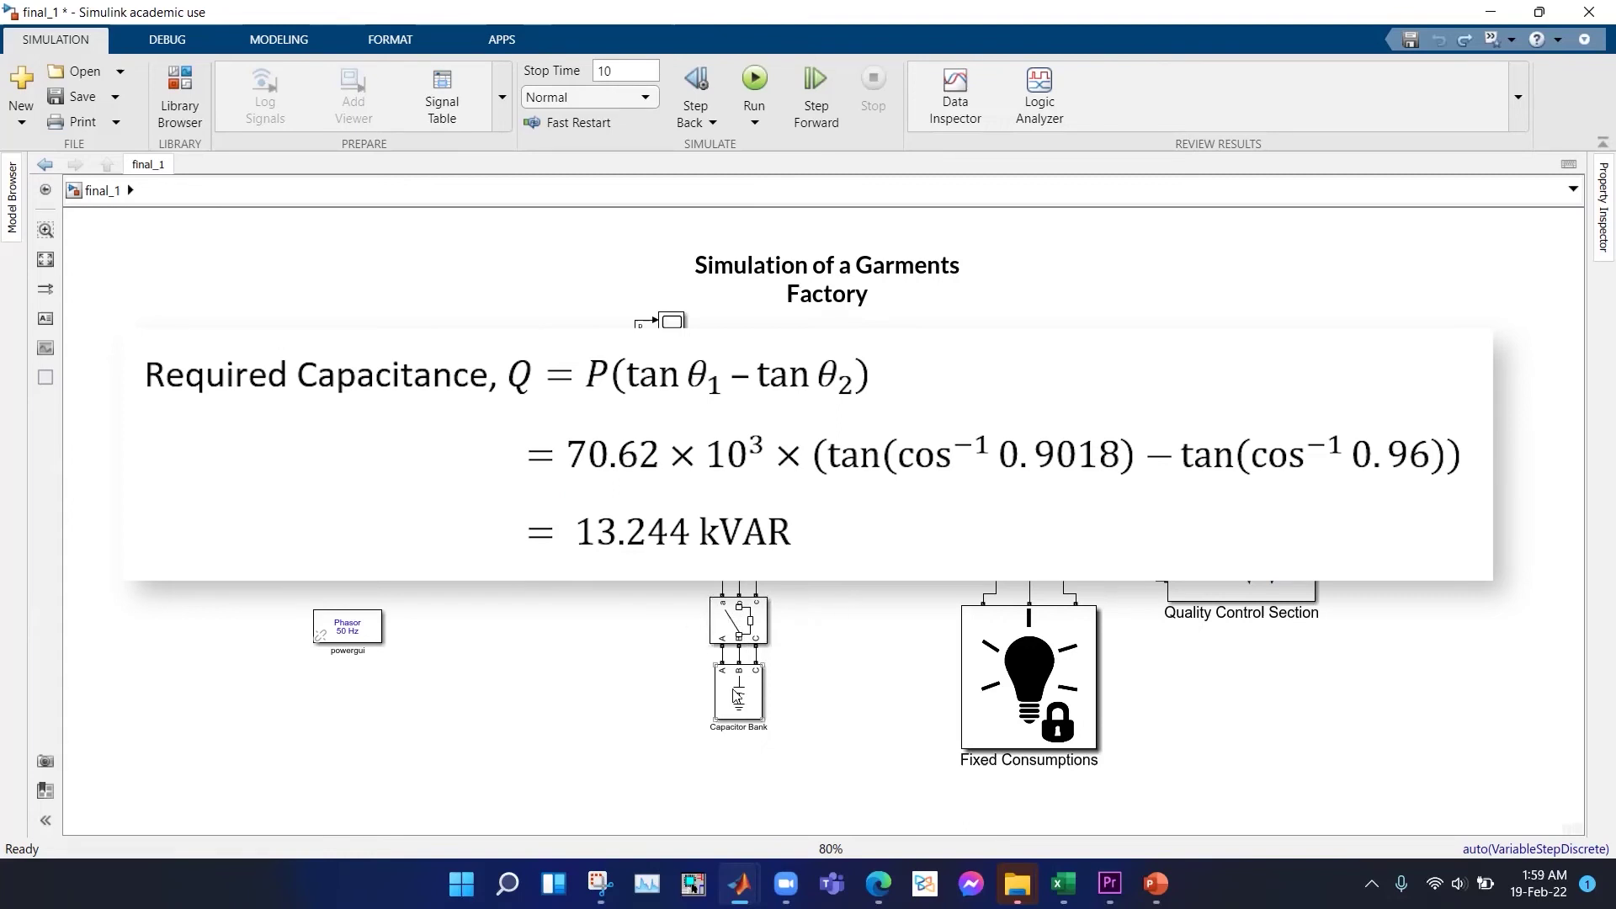
double_click(743, 704)
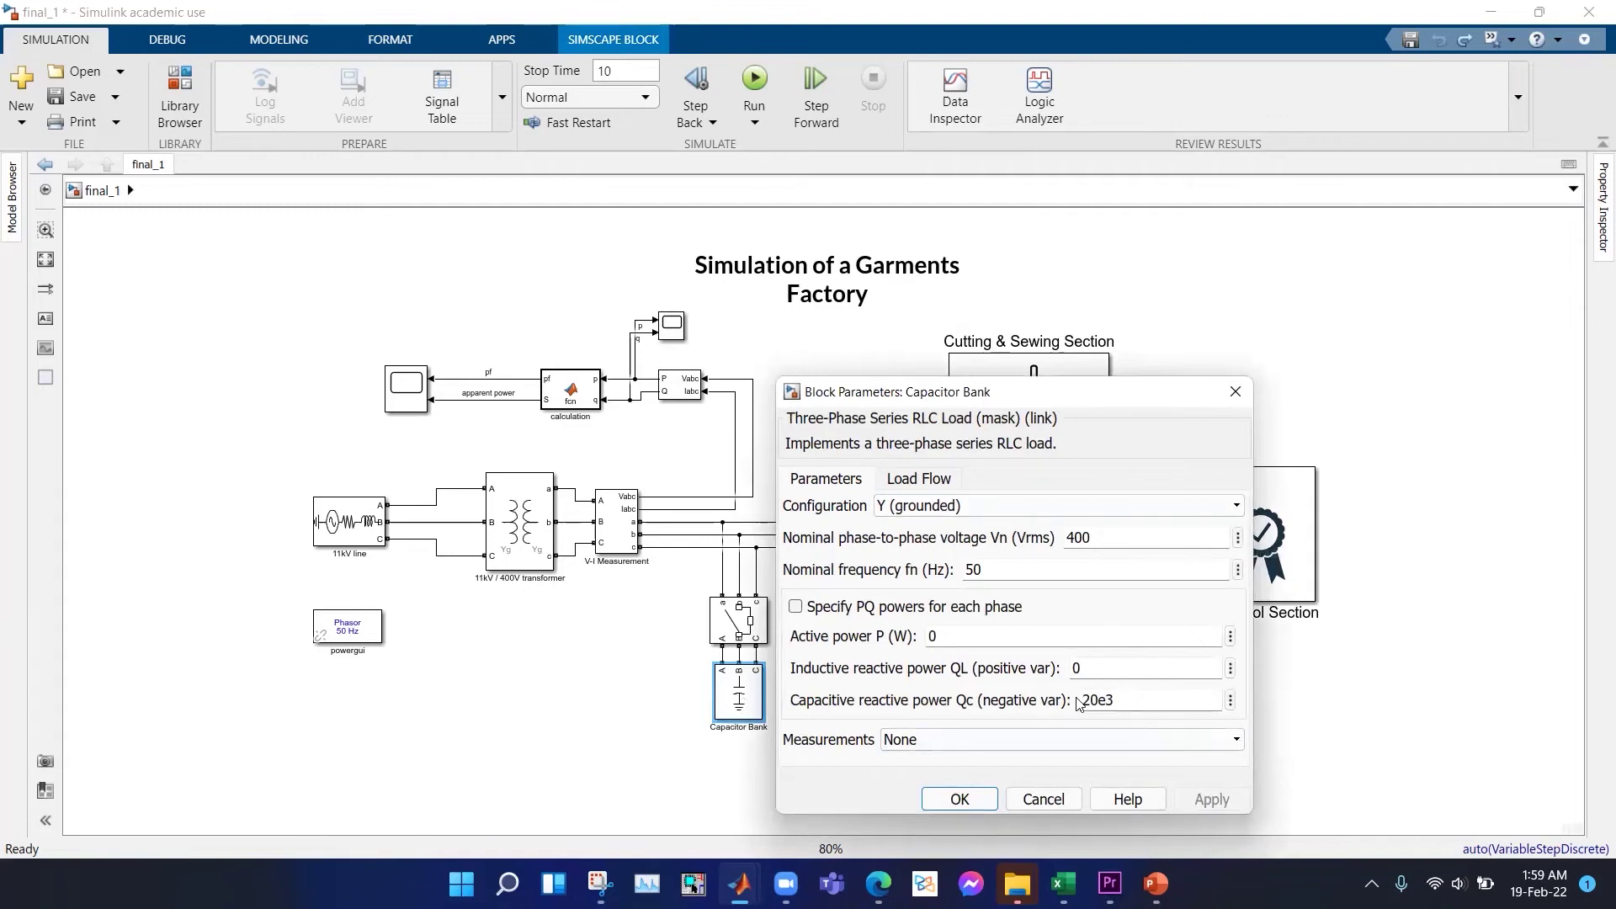
click(964, 800)
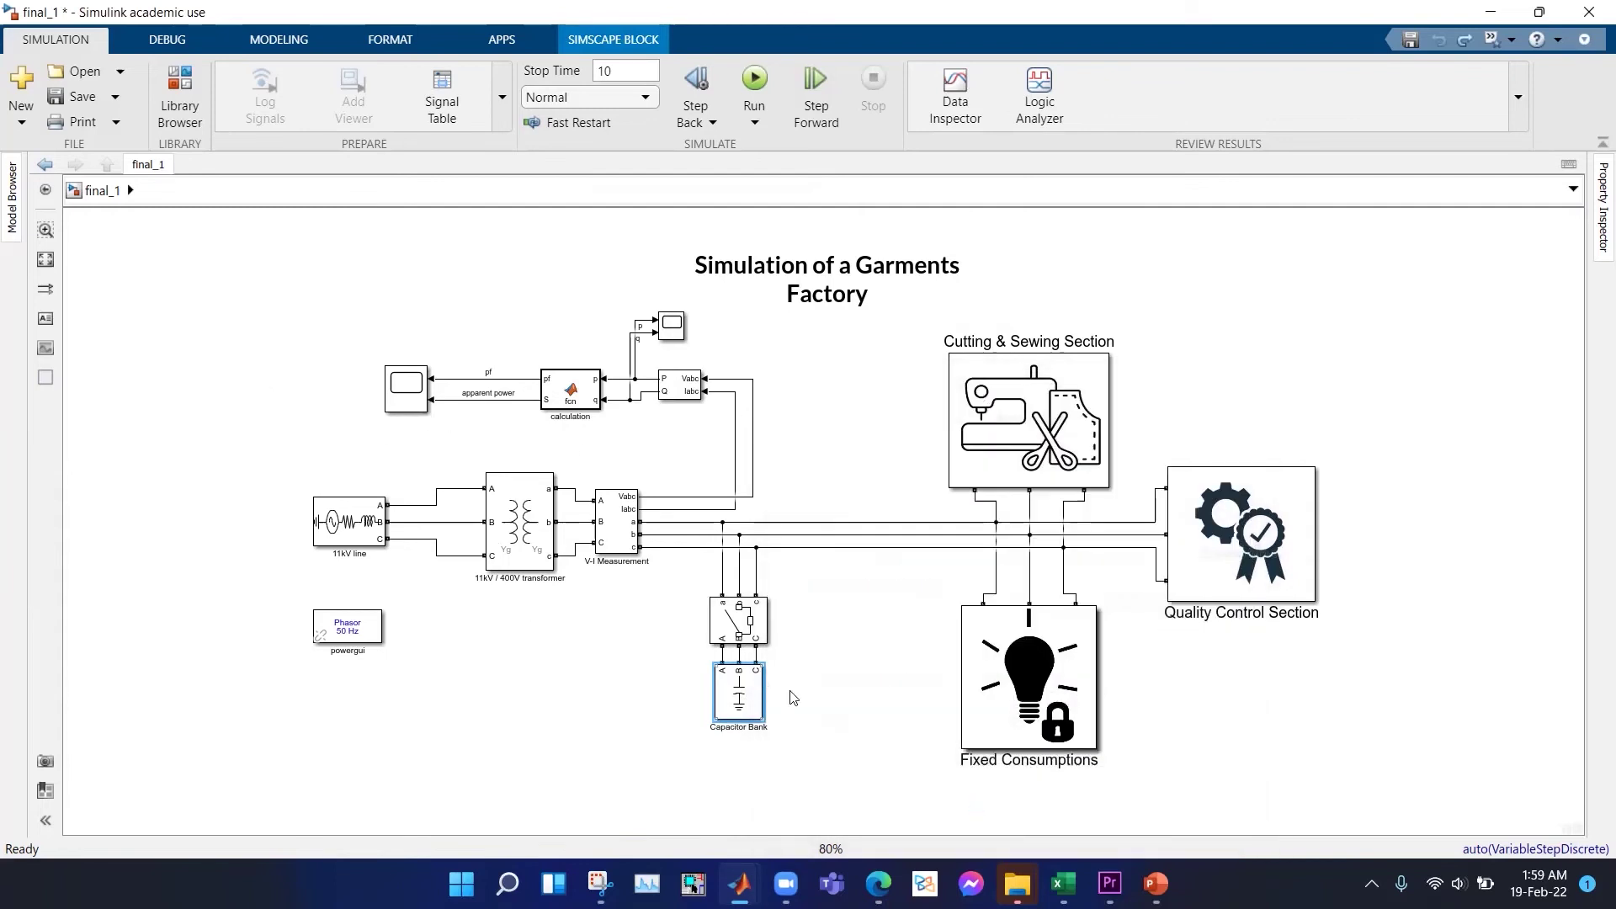
Step: Rerun the simulation with the capacitor bank and view pf now about 0.982–0.994
click(754, 81)
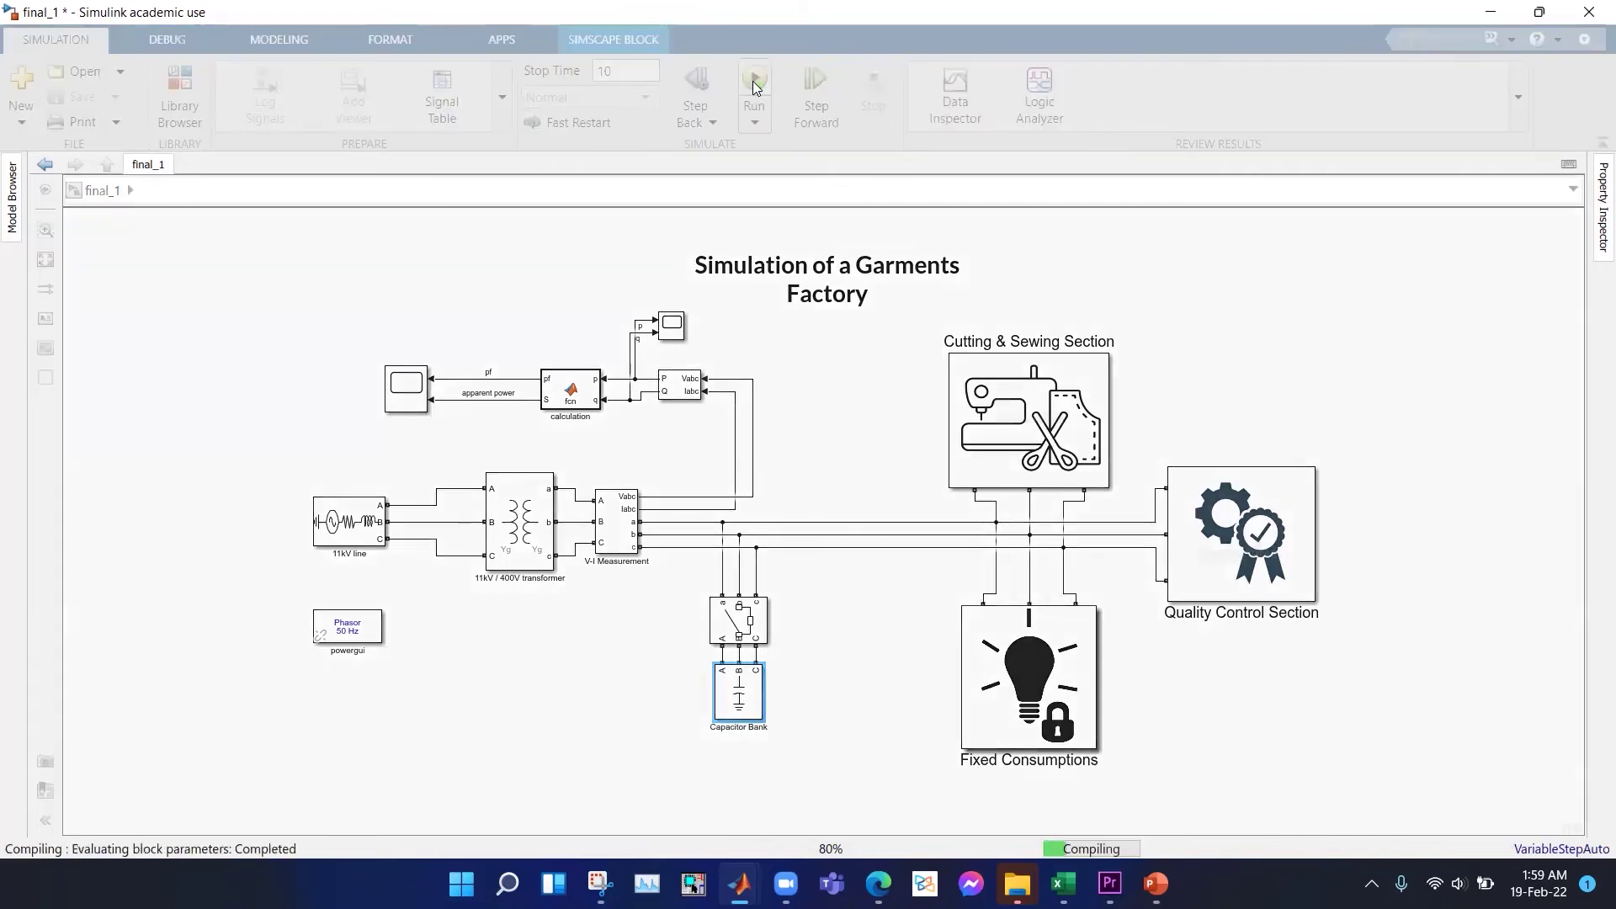
double_click(408, 385)
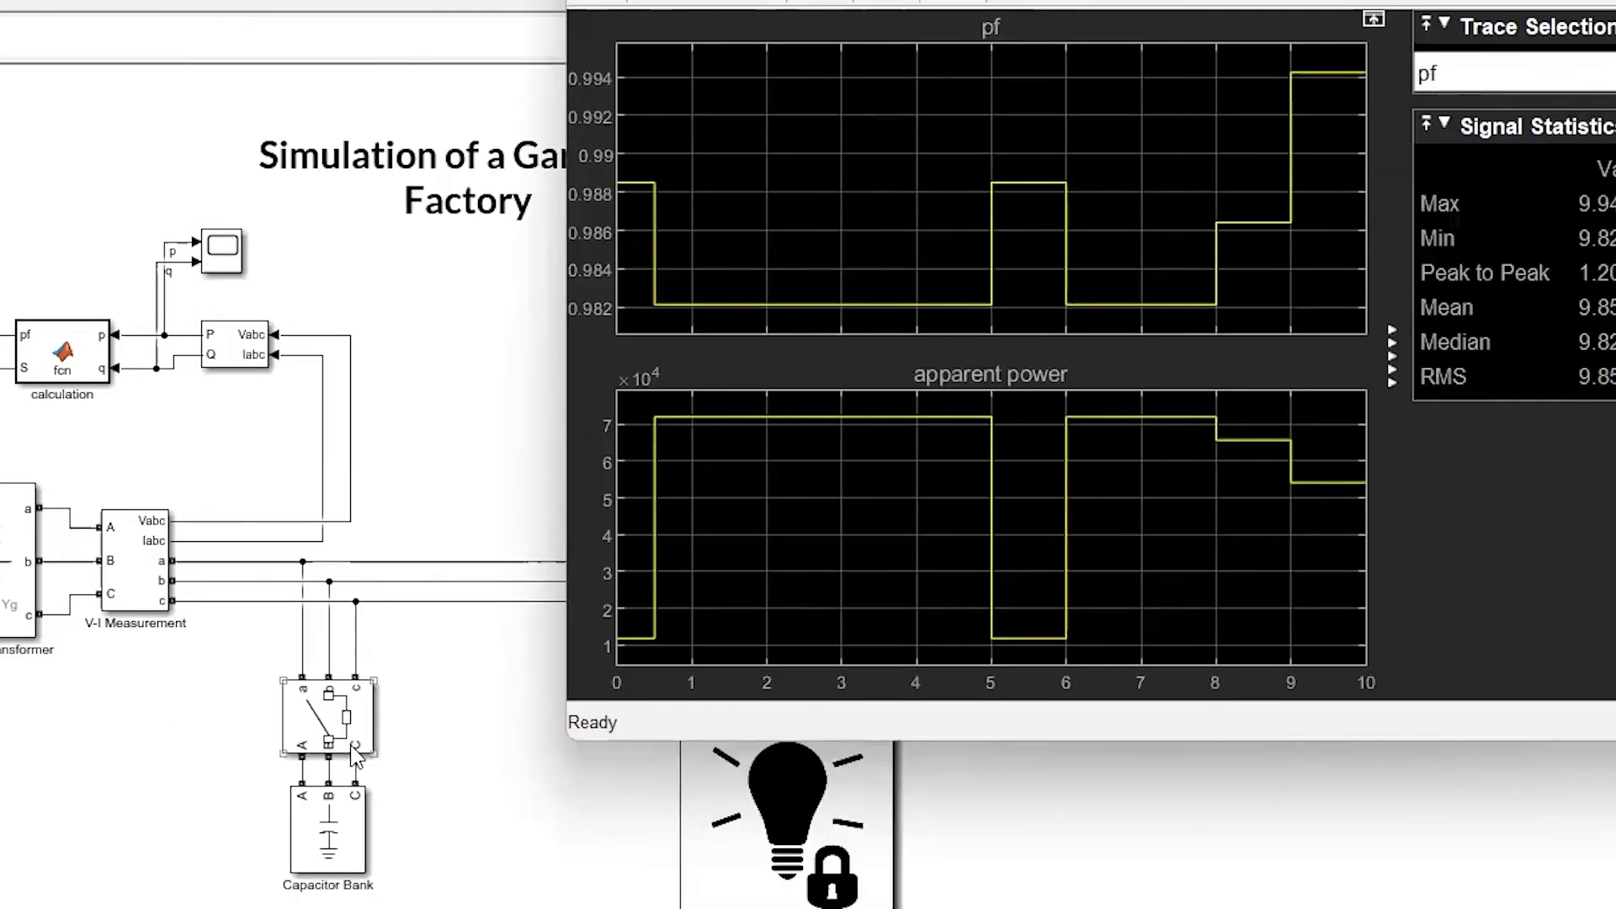
click(320, 768)
click(304, 737)
click(1008, 179)
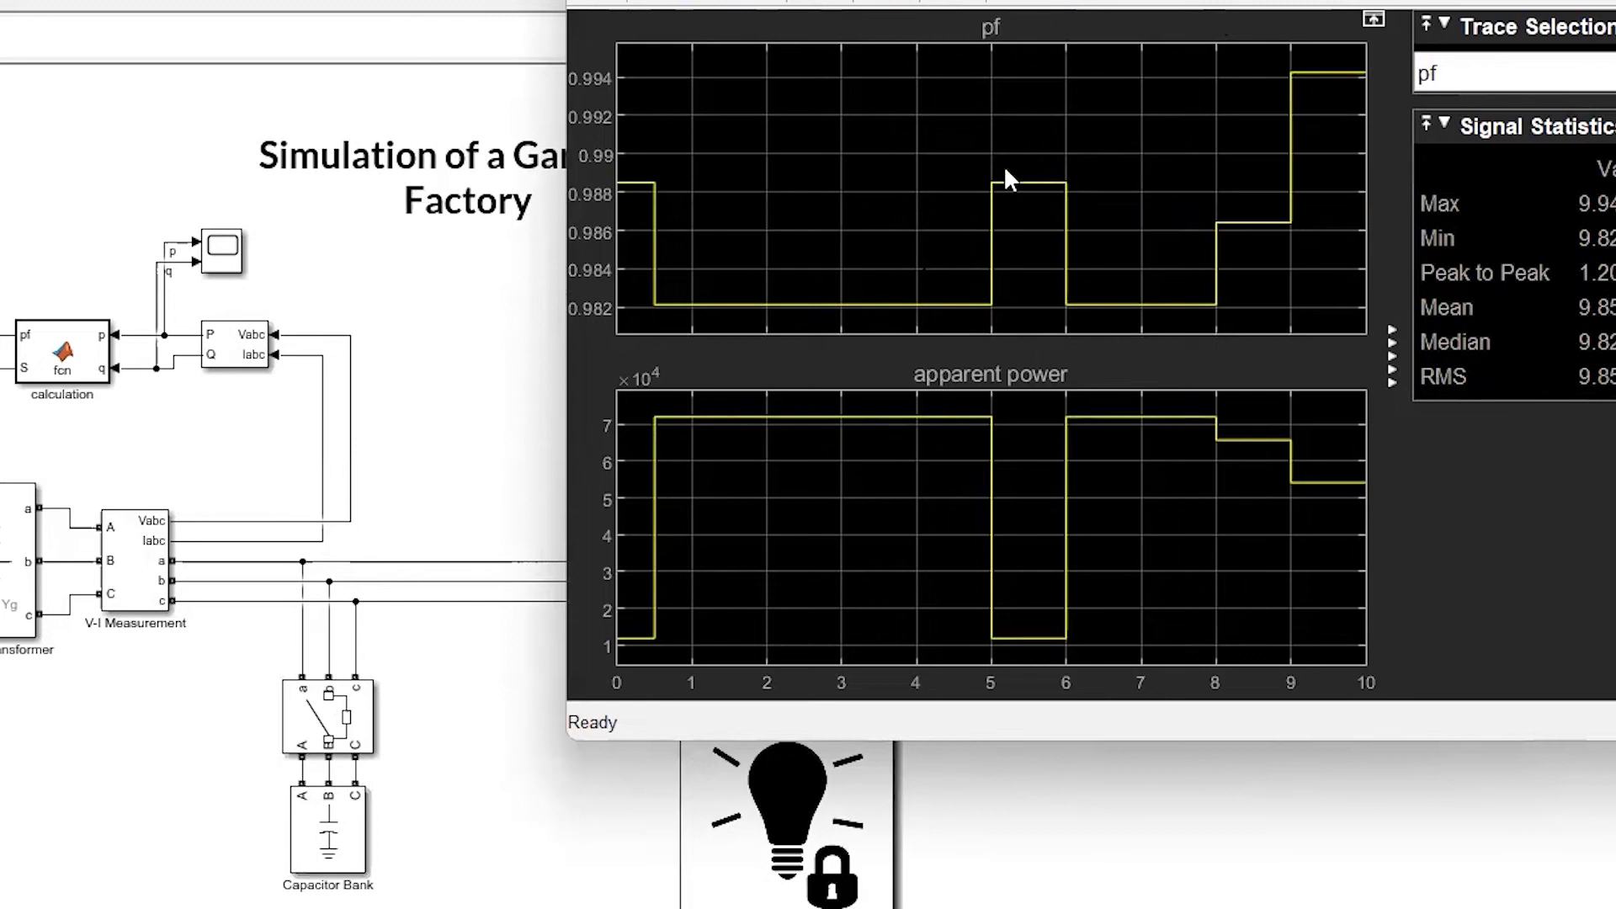